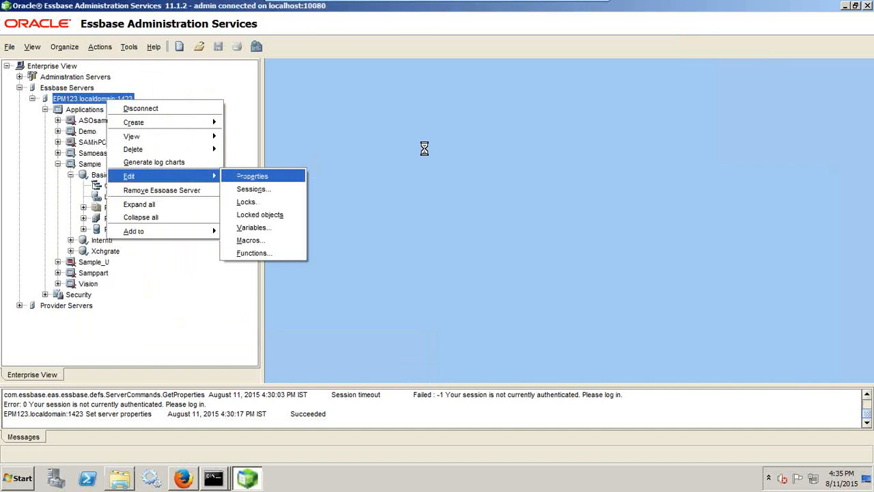
- Dismiss the network error and run startEssbase.bat from the epmsystem1\bin folder in the administrator command prompt
mouse_move(224, 481)
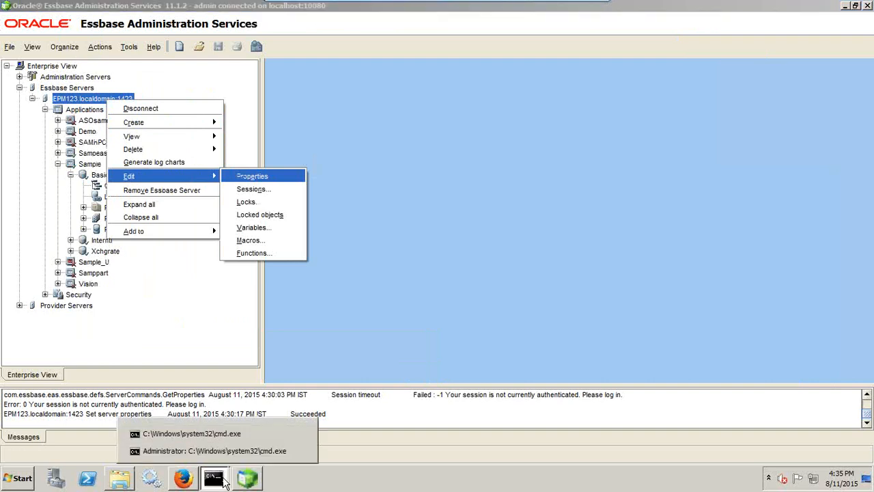
click(246, 450)
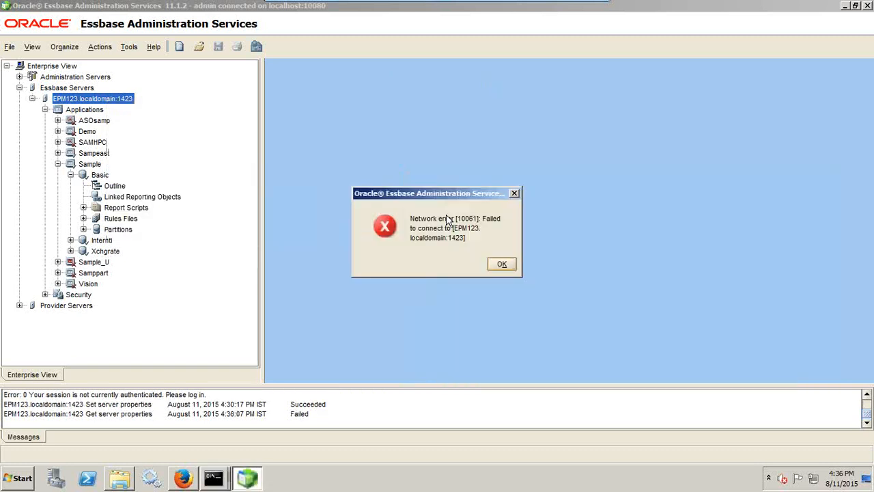
click(499, 265)
key(alt+Tab)
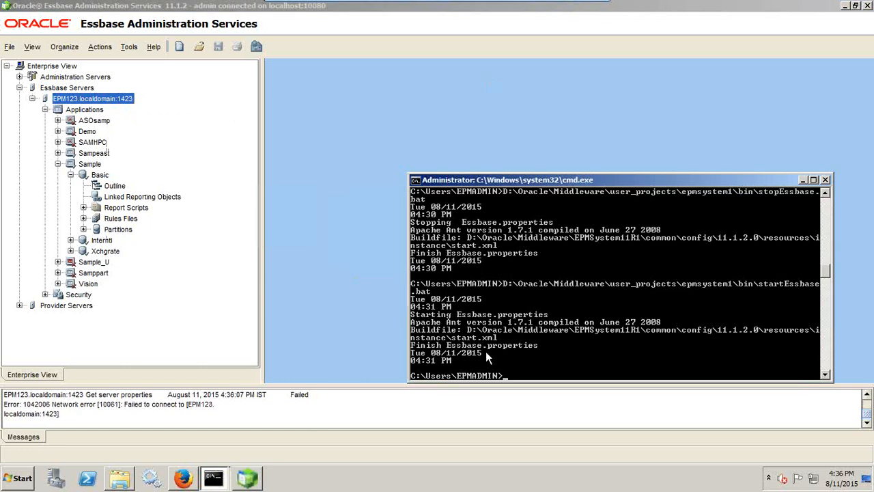
click(118, 478)
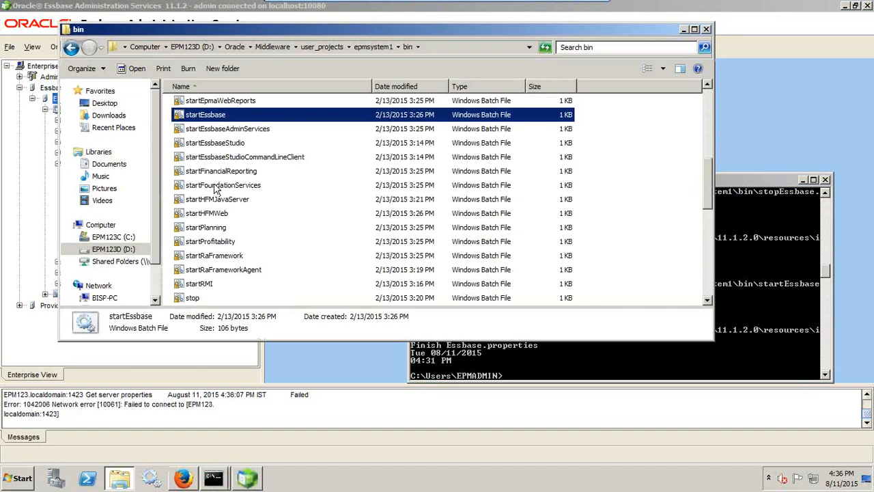
drag(206, 115, 763, 276)
click(762, 287)
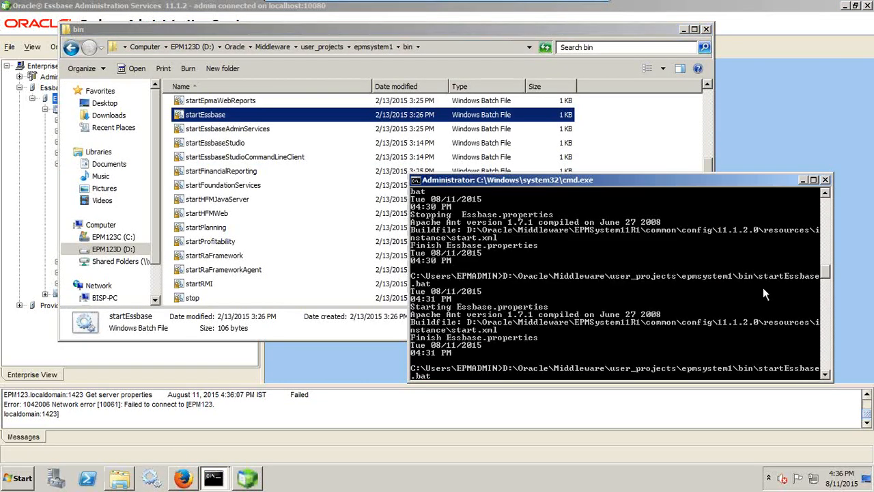
key(Return)
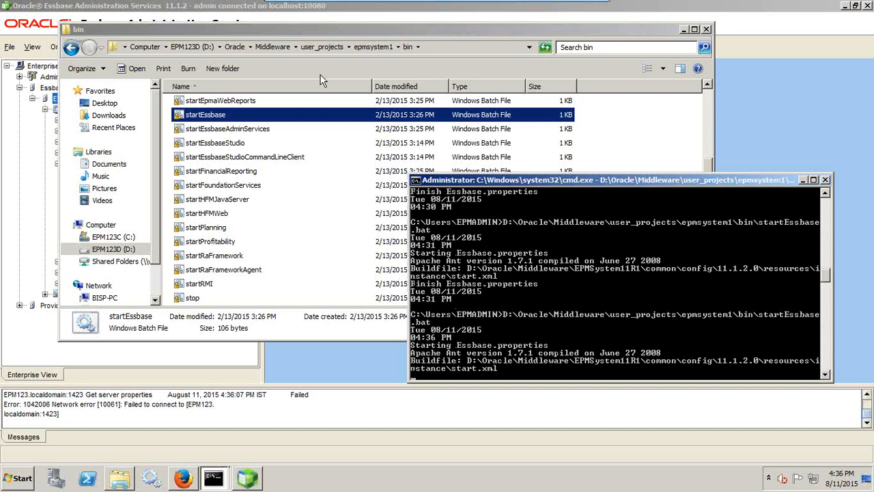
click(145, 10)
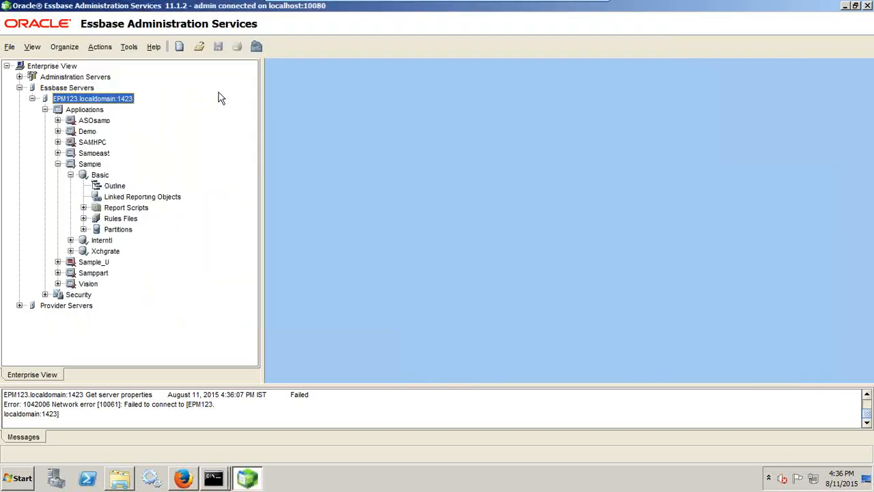
key(alt+Tab)
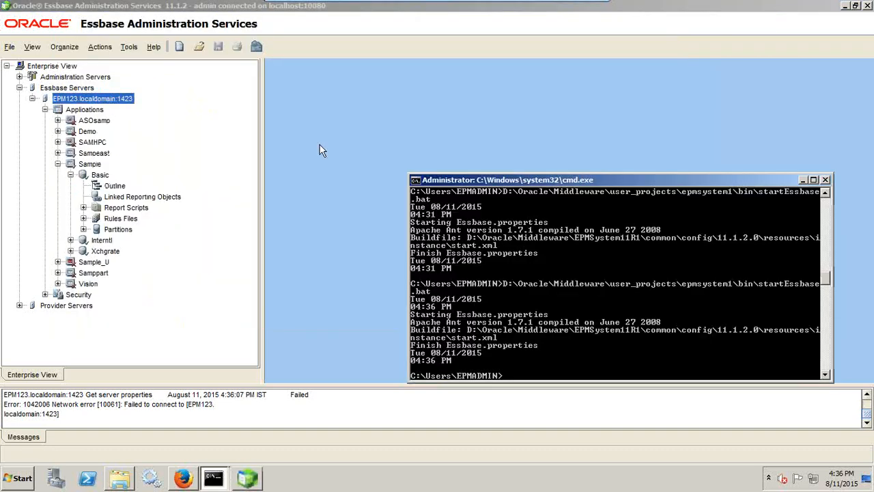
- Try to stop the Sampeast application
right_click(93, 169)
right_click(99, 154)
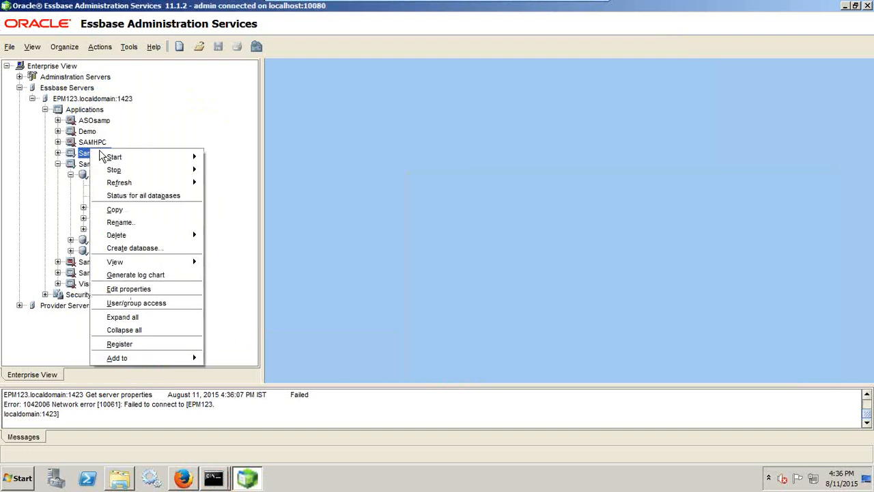
mouse_move(129, 169)
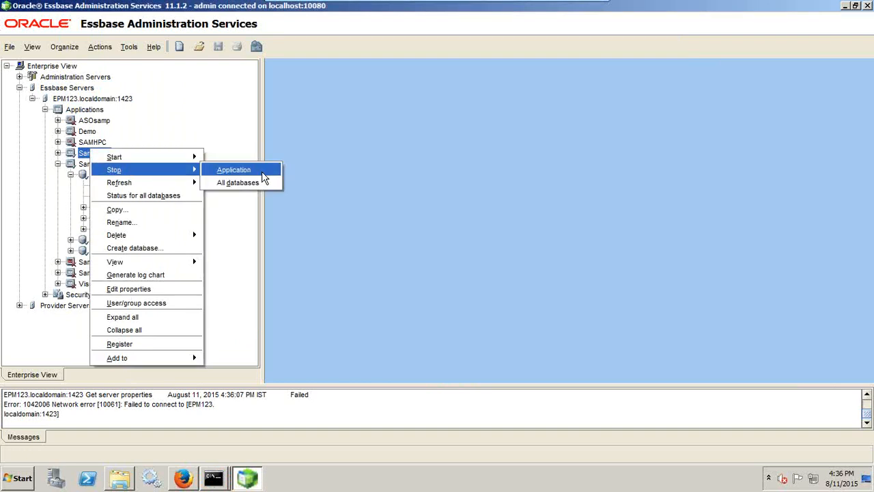
click(261, 170)
click(474, 267)
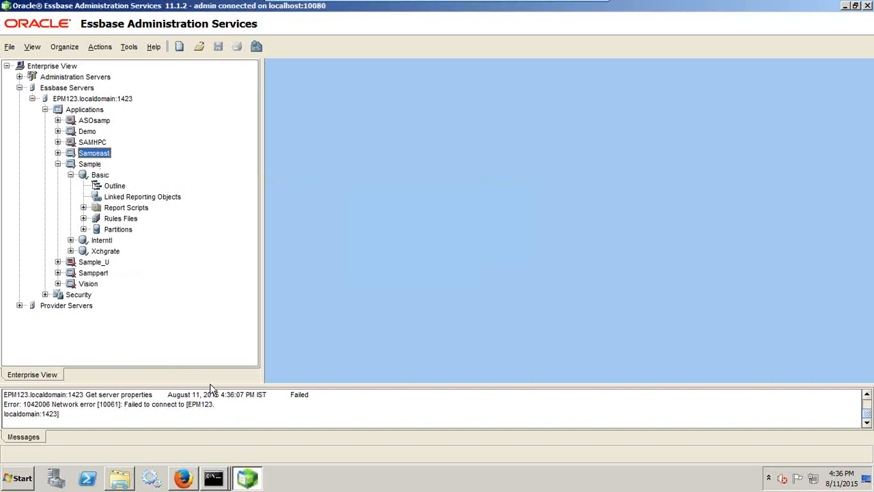
click(514, 267)
- Open the properties of Essbase server EPM123.localdomain:1423 and show its environment settings
right_click(83, 100)
mouse_move(128, 171)
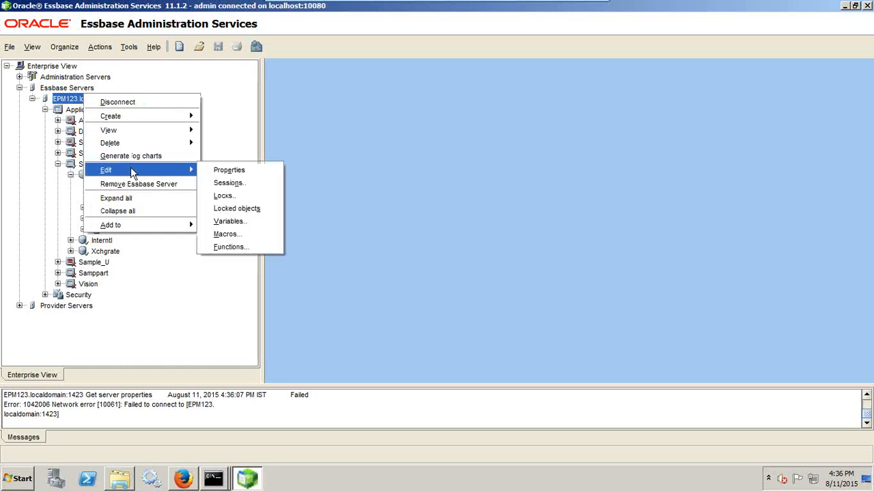
click(231, 171)
click(414, 106)
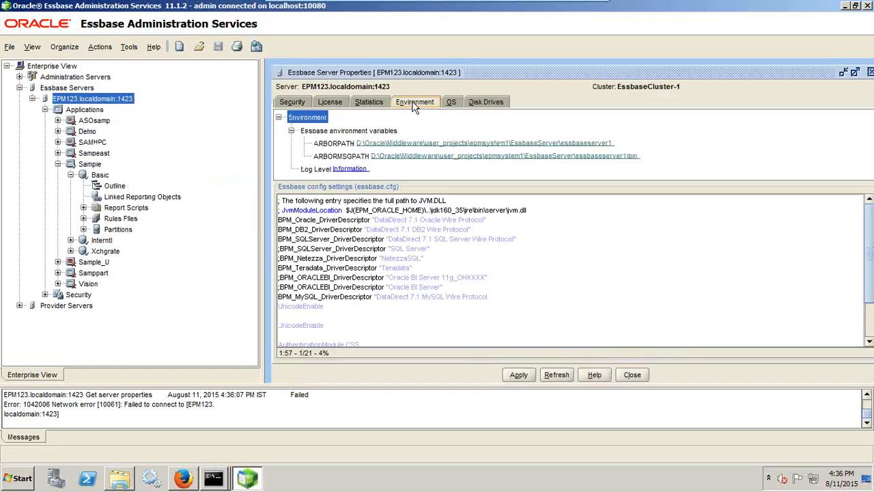
- Insert a line above the first UnicodeEnable entry in the essbase.cfg settings and enter OUTLINELOGCHANGE
click(318, 311)
key(Return)
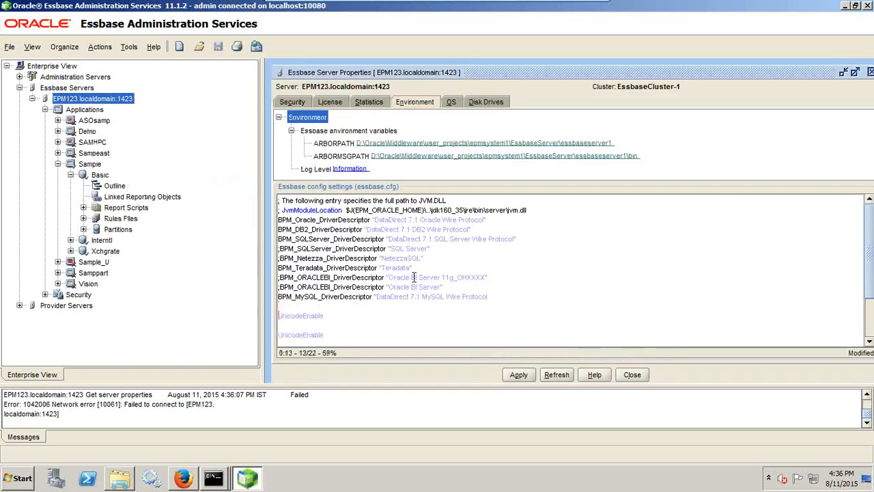
key(Up)
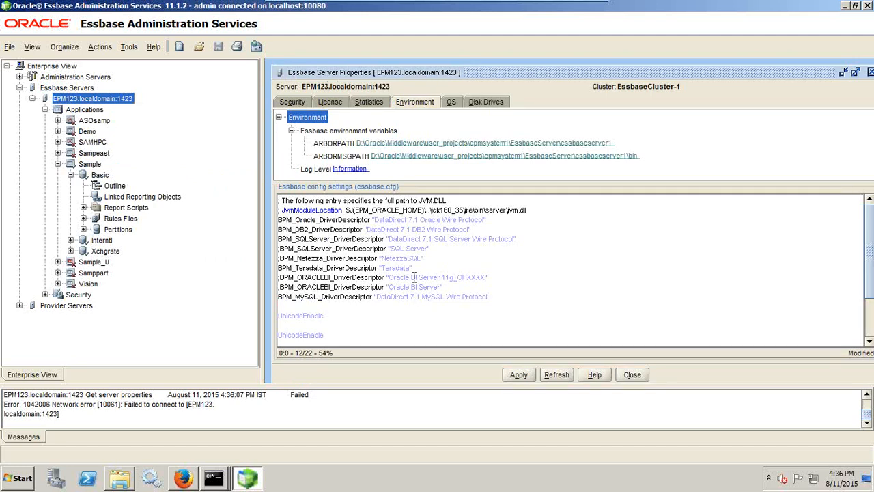
text(;)
key(BackSpace)
key(BackSpace)
key(Return)
text(Outl)
text(TLINECHA)
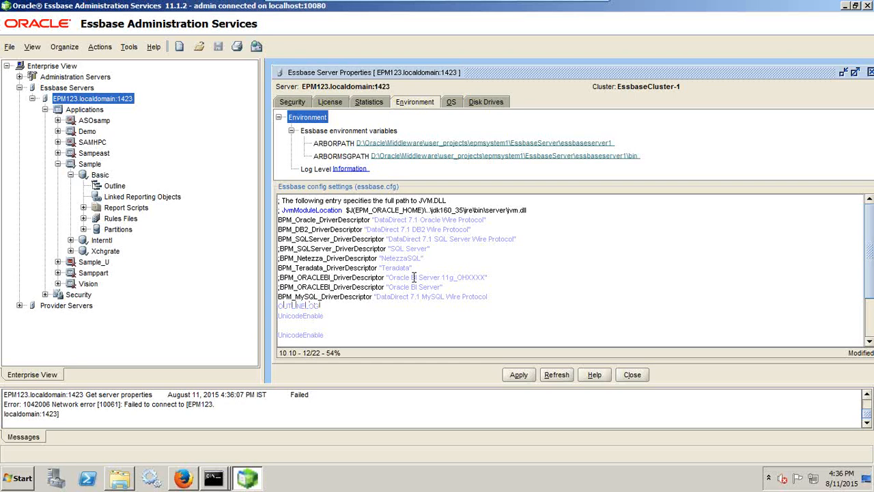
text(CHANGE)
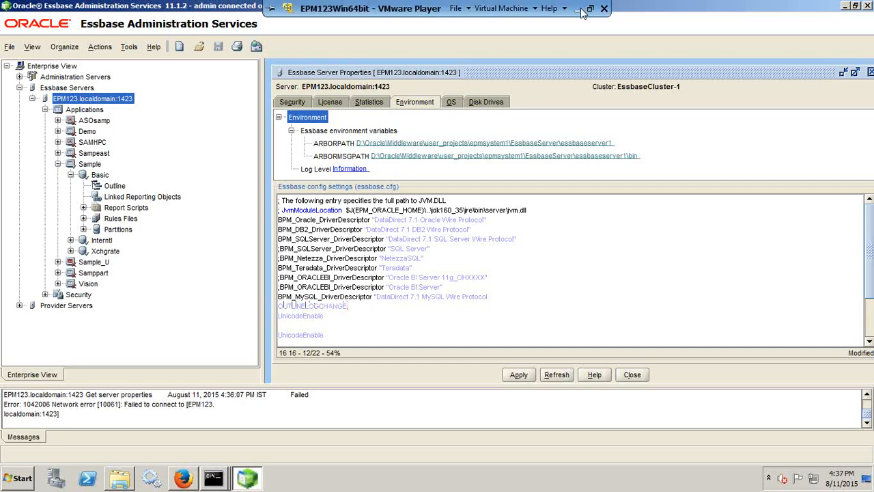
- Check the setting name on the Outline Change Log slide and correct the new config line to OUTLINECHANGELOG TRUE
click(578, 9)
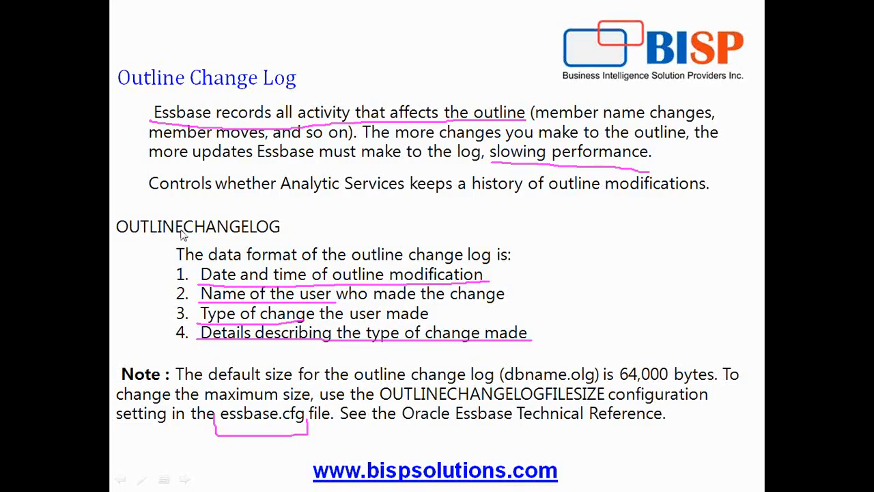
key(alt+Tab)
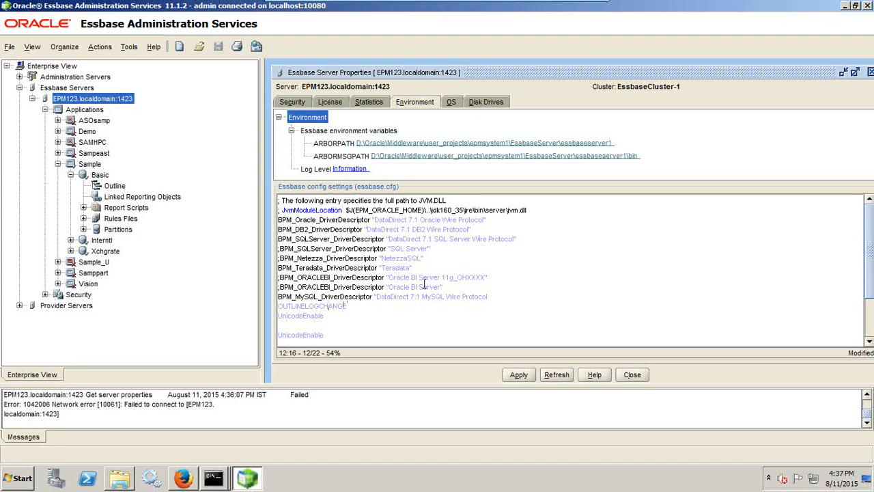
key(BackSpace)
key(BackSpace)
key(BackSpace)
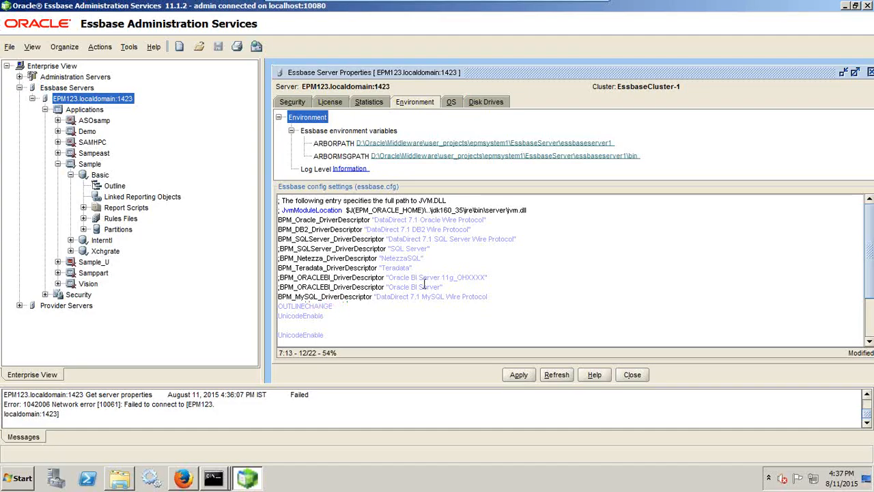
text(LOG)
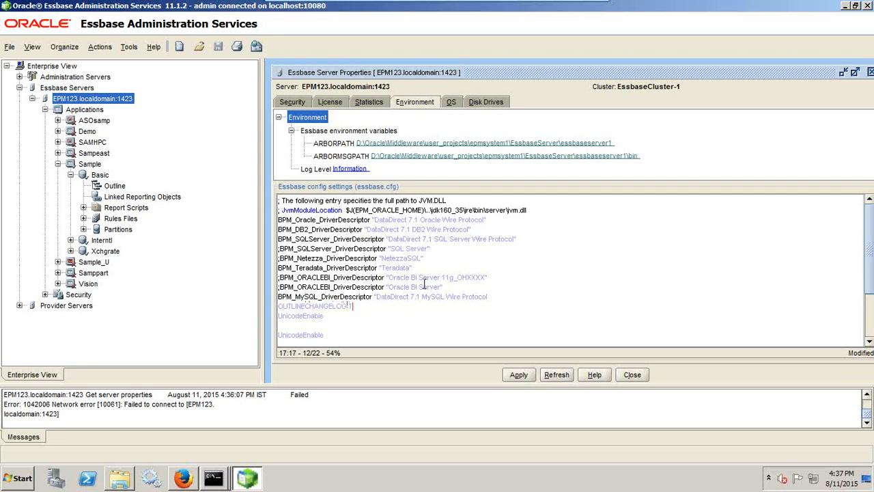
text( TRUE)
- Apply the edited Essbase server properties and close them
click(518, 374)
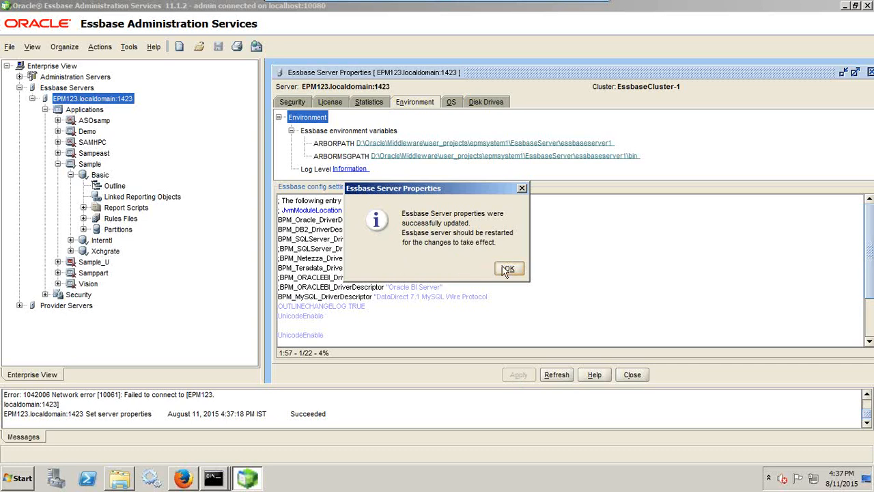
click(520, 270)
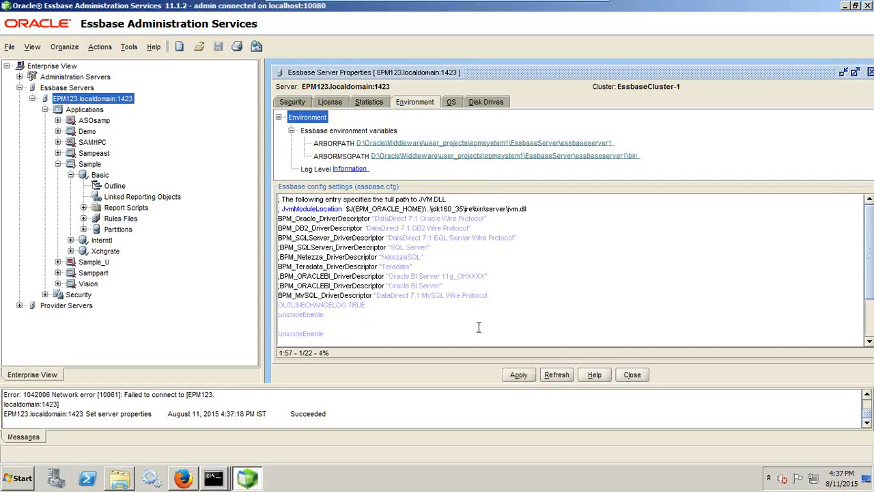
click(632, 374)
- Bring up the epmsystem1\bin folder window, move it beside the Enterprise View tree and review its path and batch files
click(120, 478)
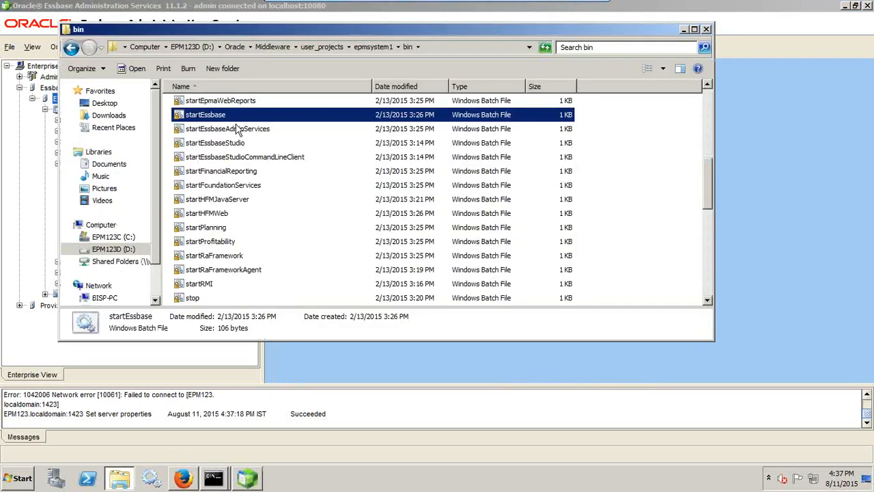
drag(244, 31, 435, 66)
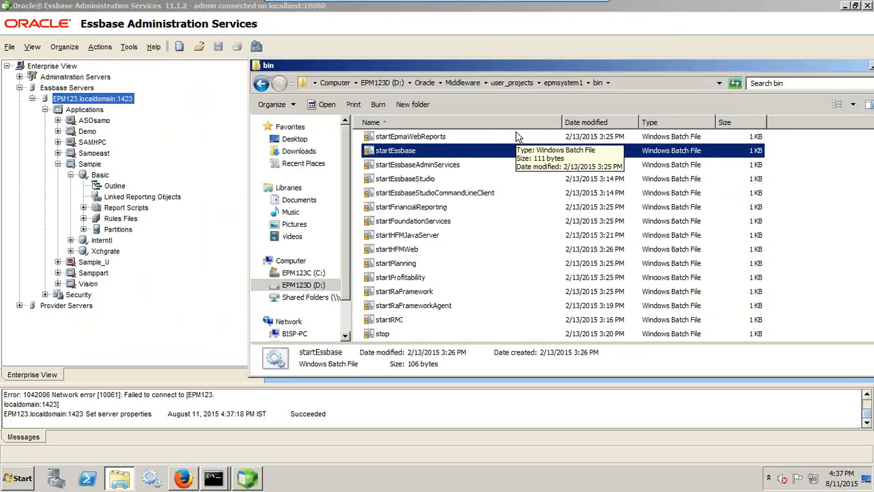
click(649, 82)
click(439, 171)
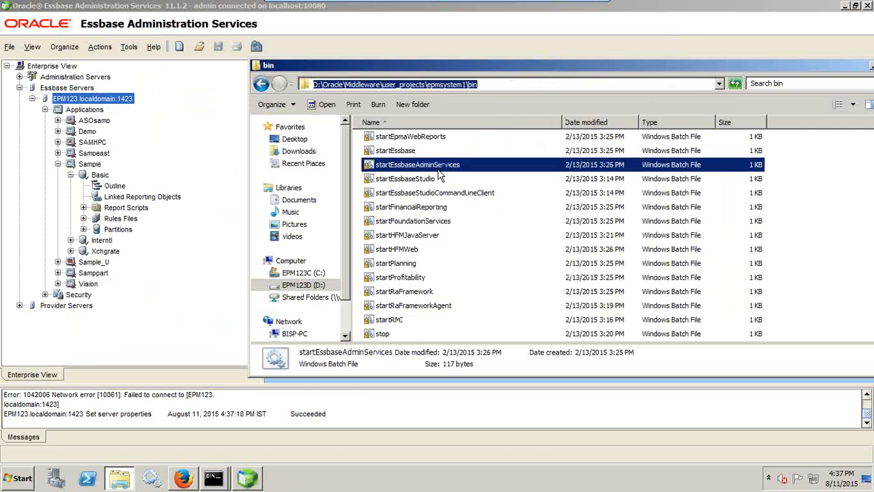
click(438, 152)
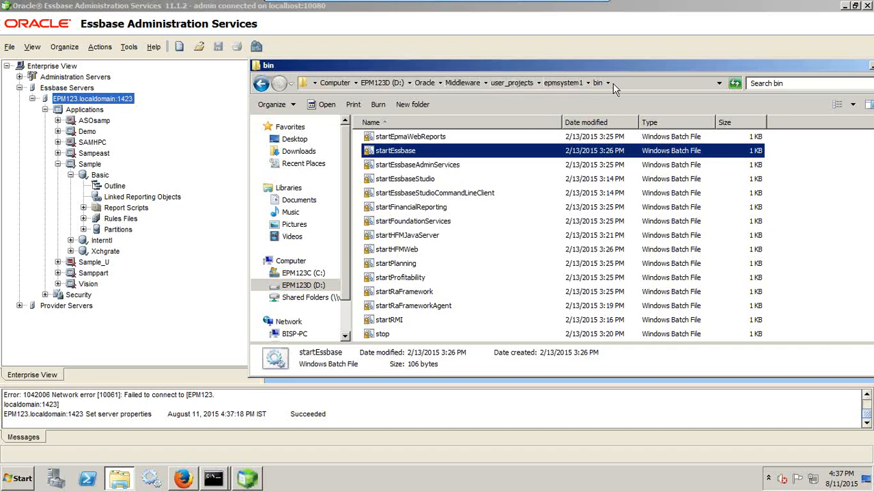
scroll(456, 165, up, 6)
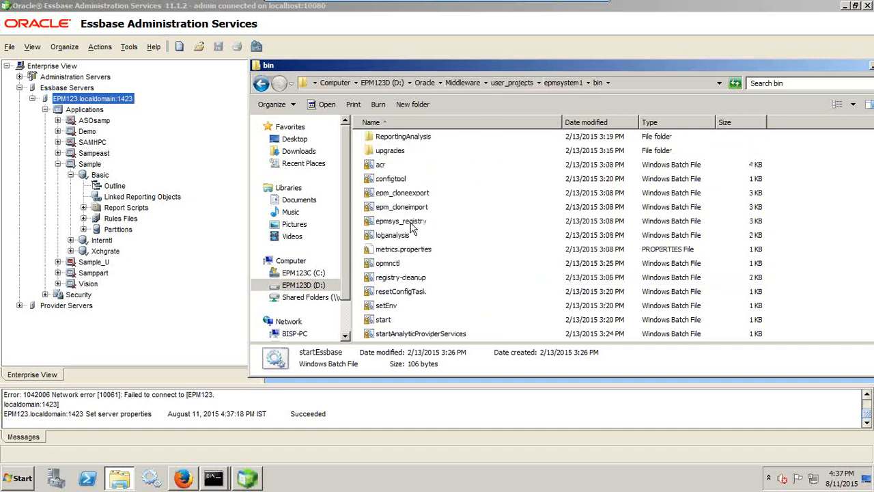
- Bring up the administrator command prompt and place it beside the bin folder's file names
click(213, 480)
click(233, 451)
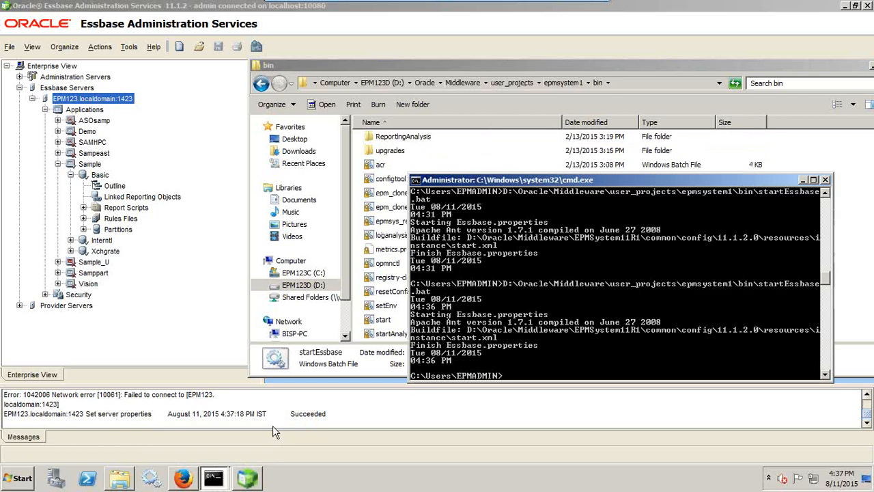
drag(486, 180, 545, 164)
click(415, 193)
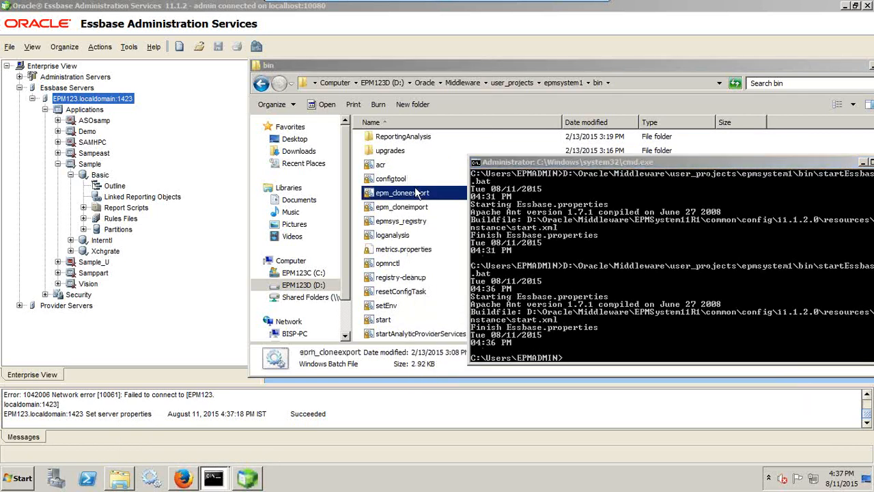
click(213, 479)
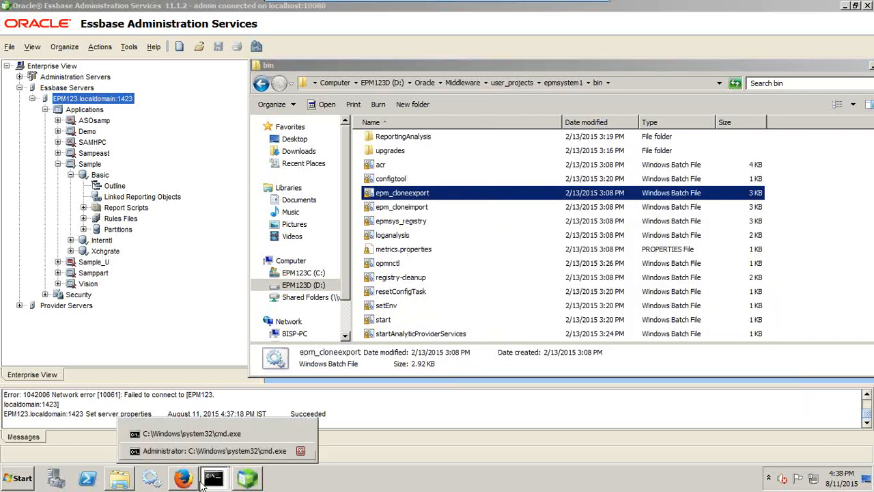
click(231, 456)
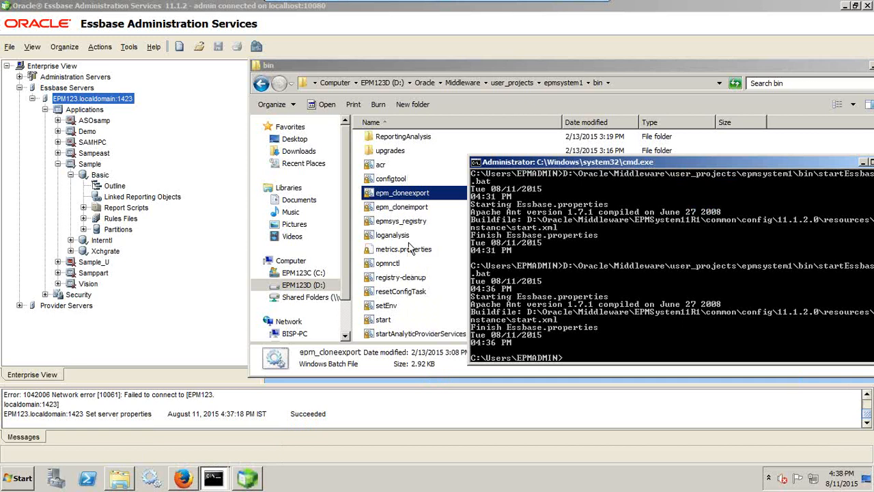
- Run stopEssbase.bat from the bin folder in the administrator command prompt to stop the Essbase server
click(409, 278)
scroll(408, 287, down, 12)
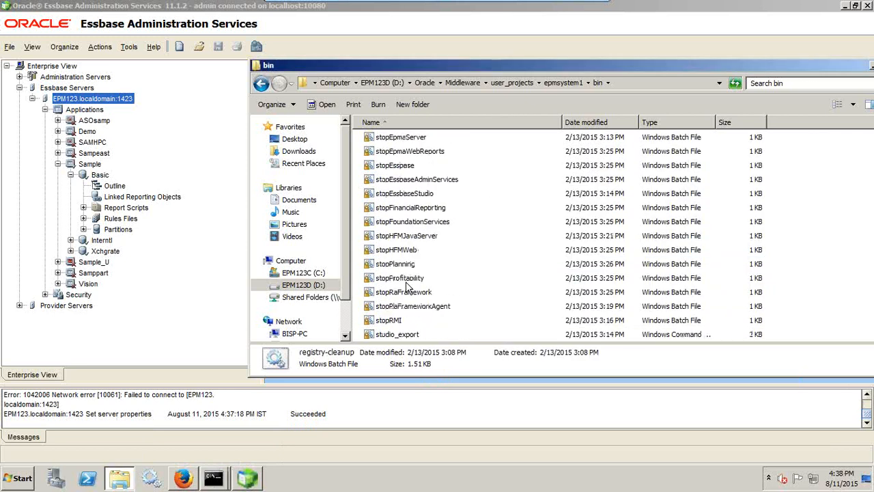
double_click(395, 165)
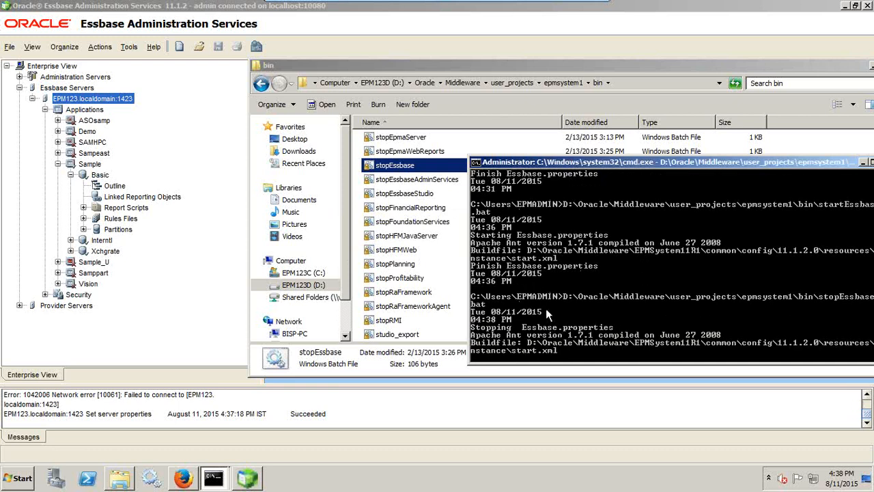
- Run startEssbase.bat from the bin folder in the administrator command prompt to start the Essbase server
scroll(419, 169, up, 2)
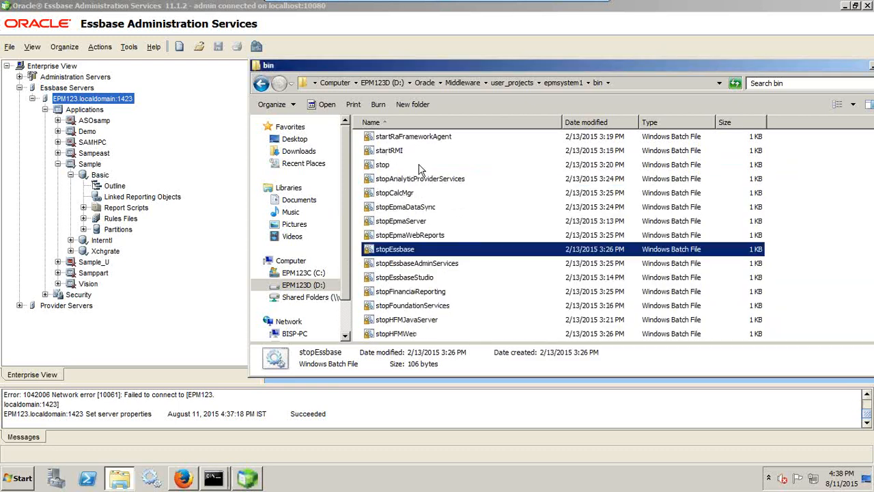
scroll(420, 169, down, 1)
scroll(420, 169, up, 5)
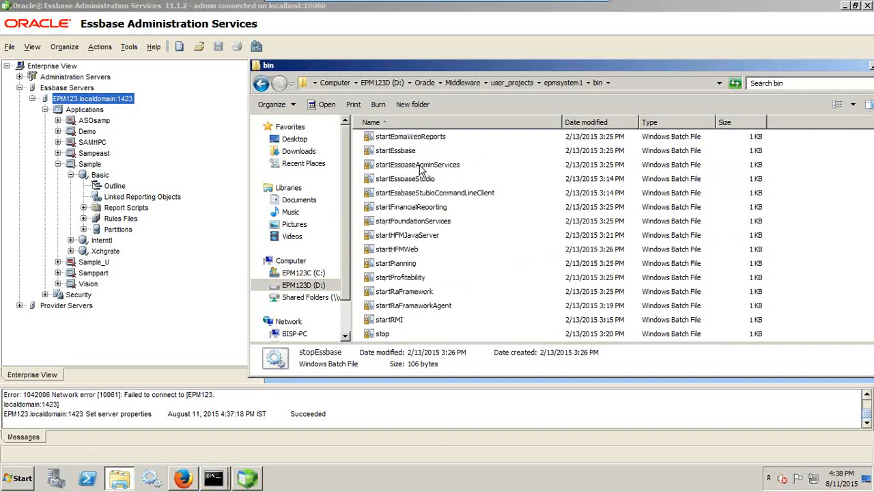
key(alt+Tab)
drag(413, 151, 607, 297)
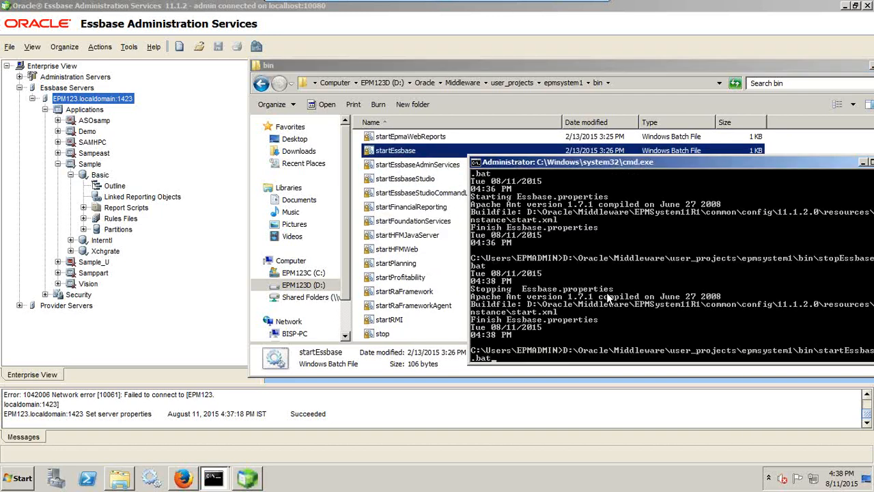
key(Return)
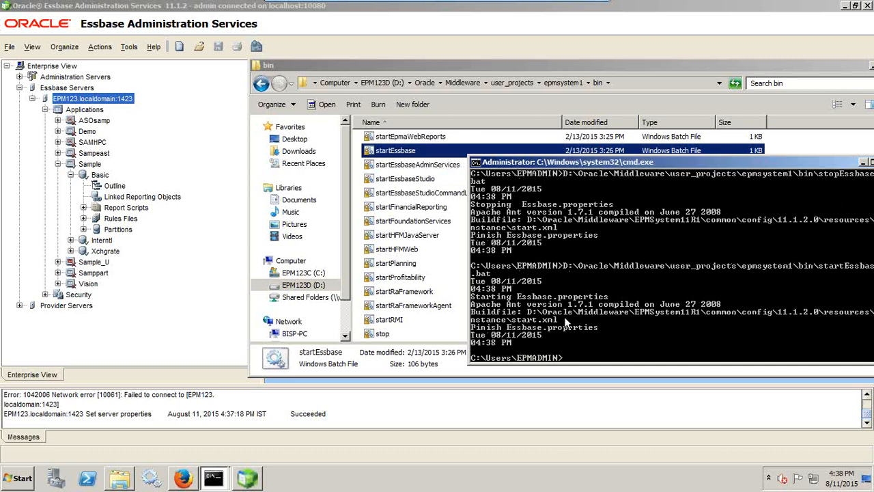
- Switch back to Essbase Administration Services, start the Sampeast application and confirm the start
right_click(94, 154)
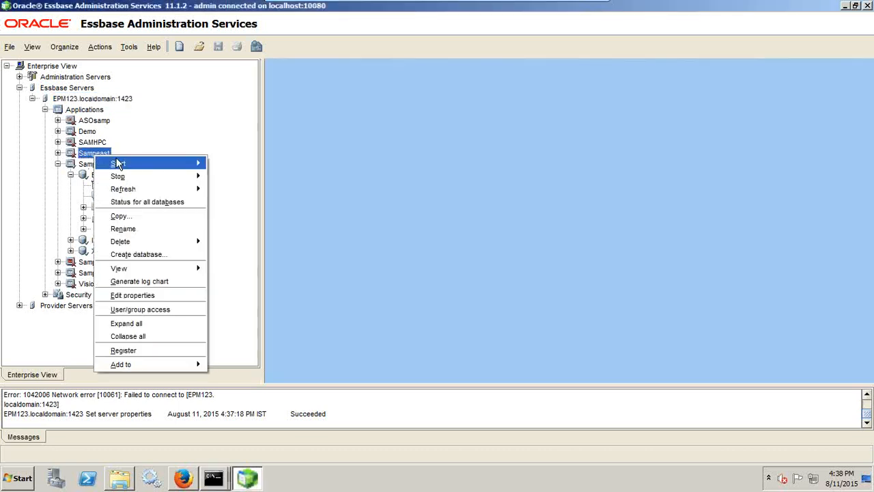
mouse_move(118, 164)
click(258, 163)
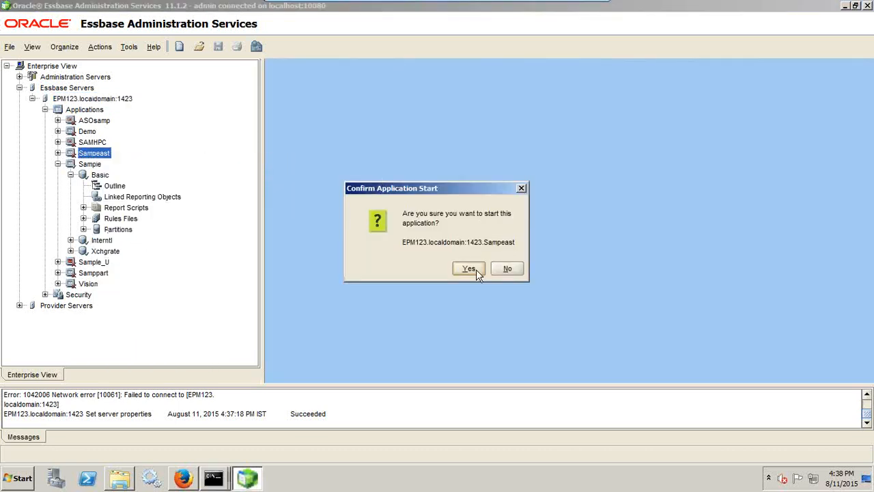
click(468, 268)
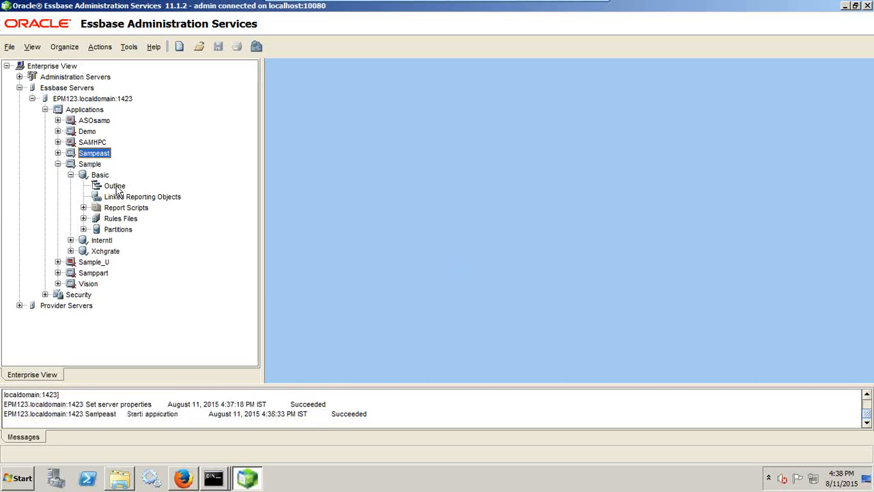
- Open the outline of the Sample application's Basic database and expand Product and its member 300
click(116, 189)
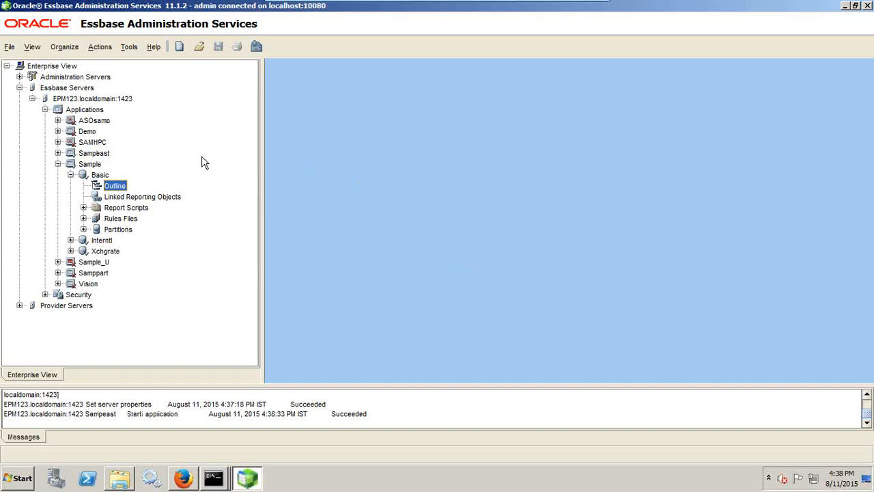
double_click(114, 183)
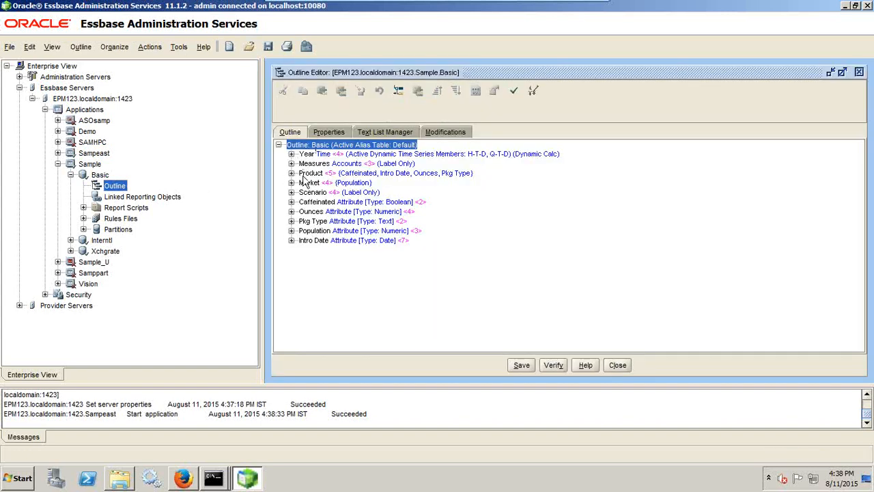
double_click(309, 174)
double_click(316, 203)
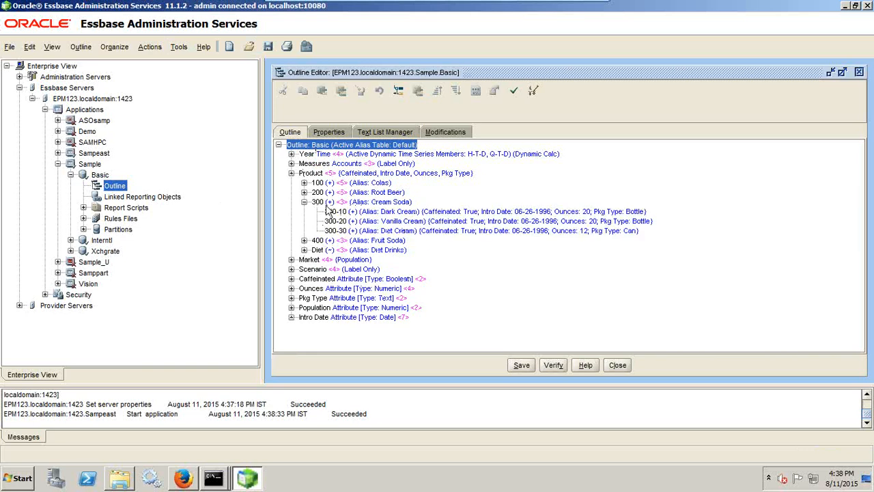
- Add the member 300-40 as a sibling after 300-30 under Product member 300 and save the outline
click(344, 225)
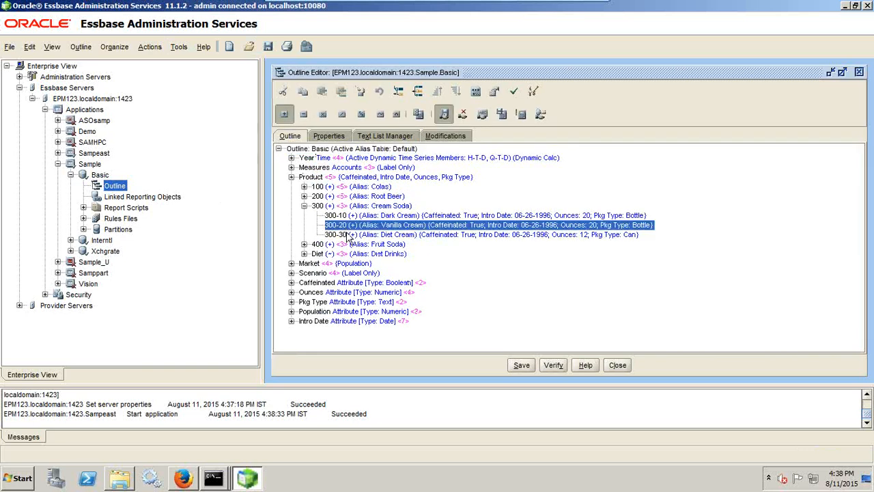
click(348, 235)
click(423, 95)
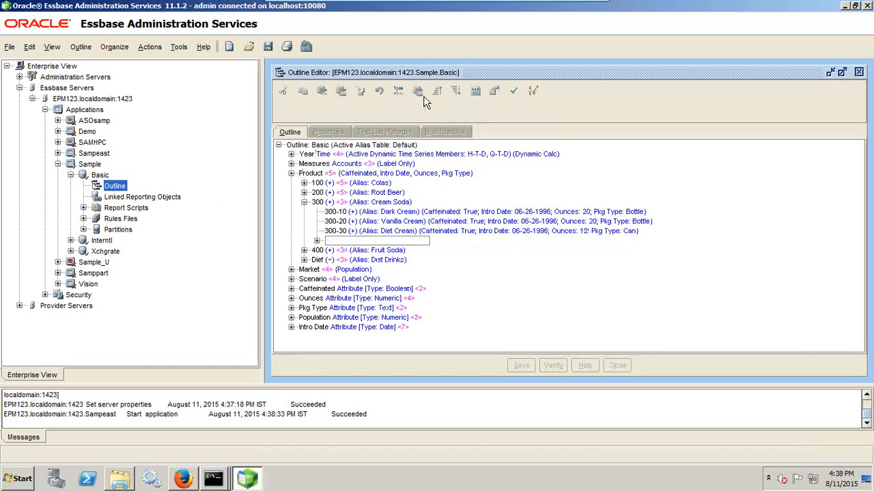
text(300)
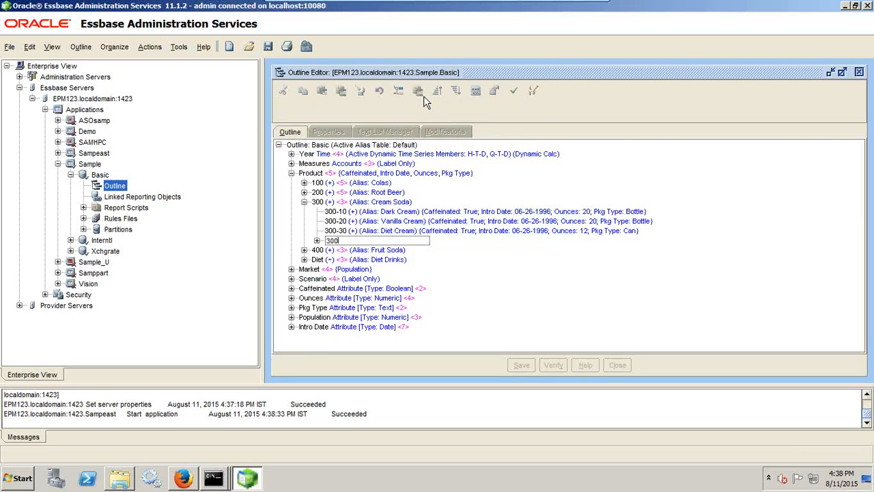
text(-1)
text(0)
key(Return)
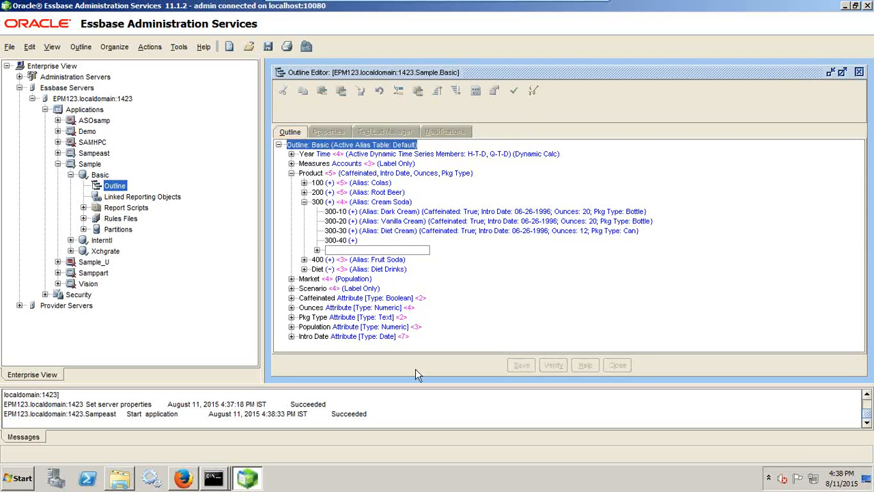
click(460, 343)
click(510, 366)
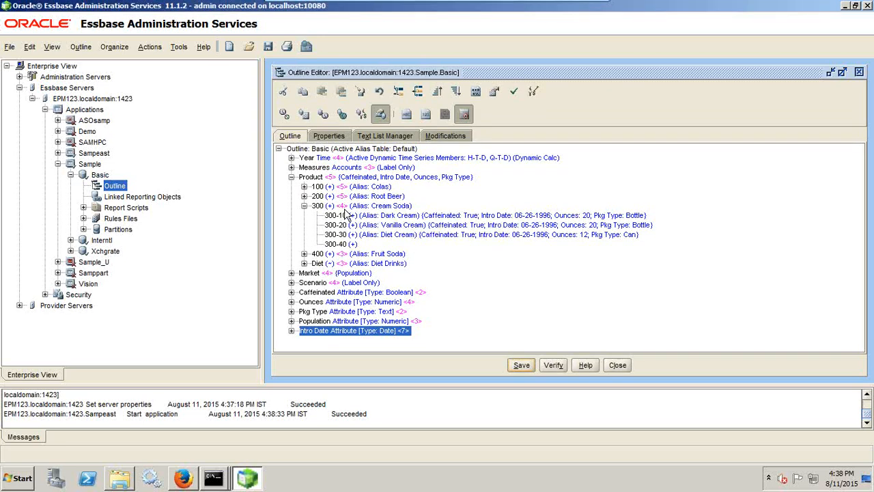
- Set the data storage of member 300 to Dynamic Calc in its member properties and save the outline
click(347, 207)
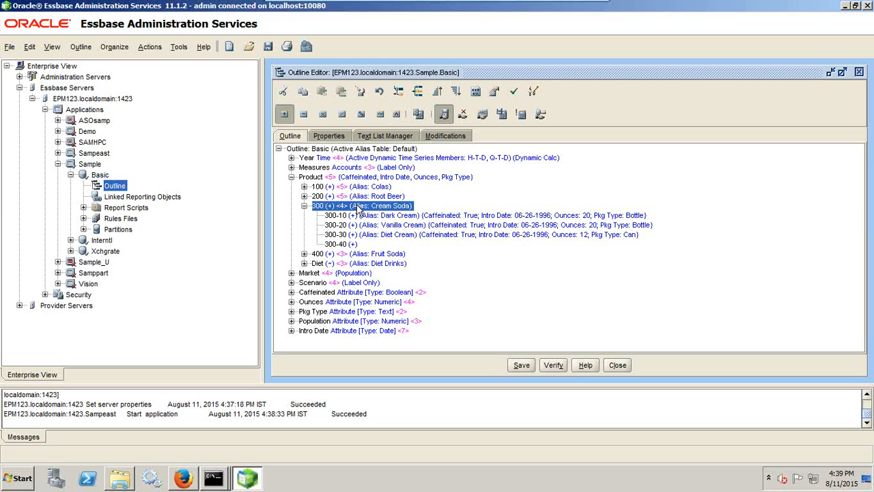
right_click(356, 206)
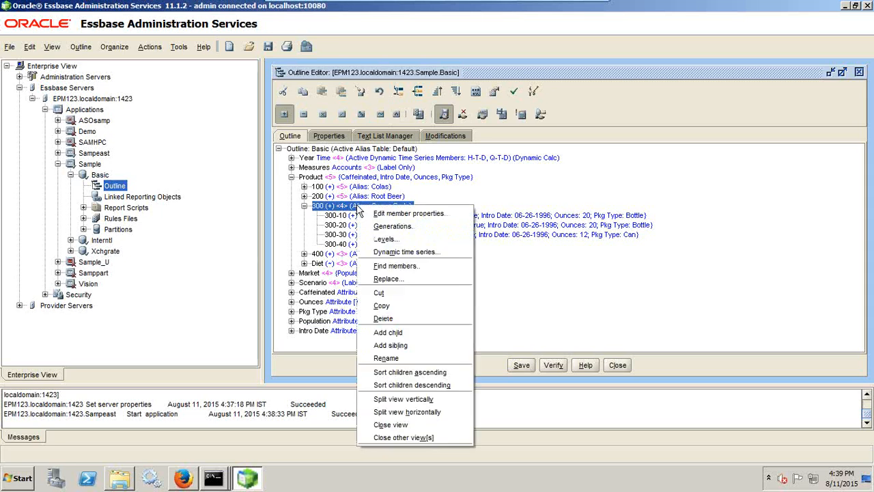
click(379, 215)
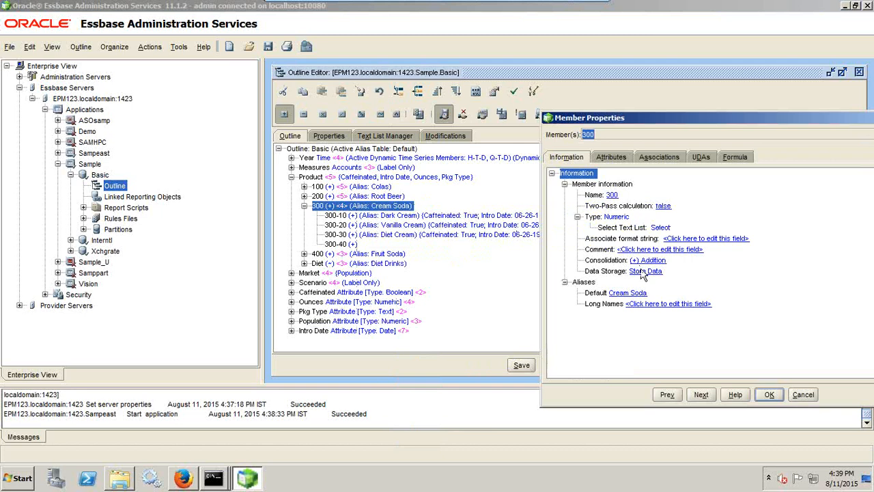
click(642, 272)
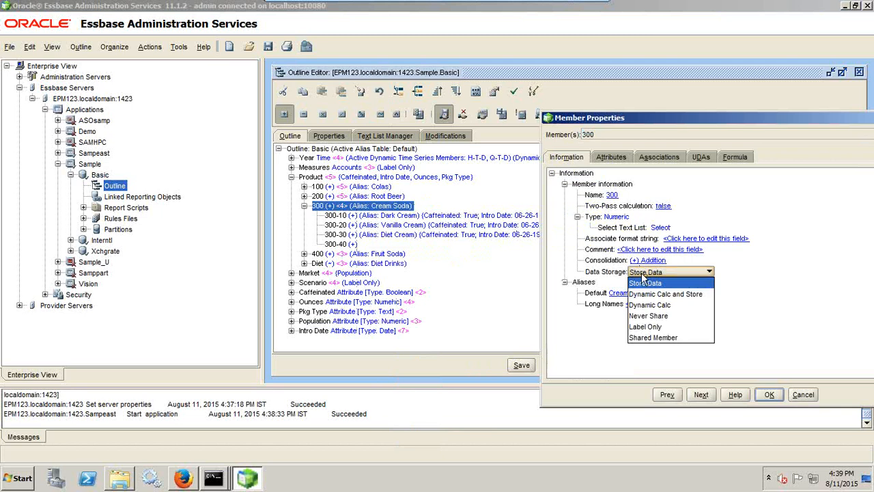
click(758, 395)
click(525, 363)
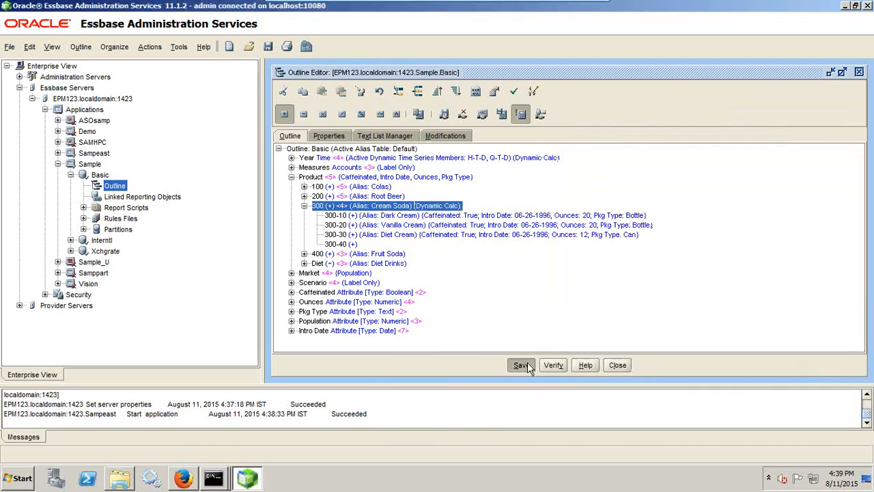
- Set the Default alias of member 300-40 to "300-40 Cola" and save the outline
click(344, 244)
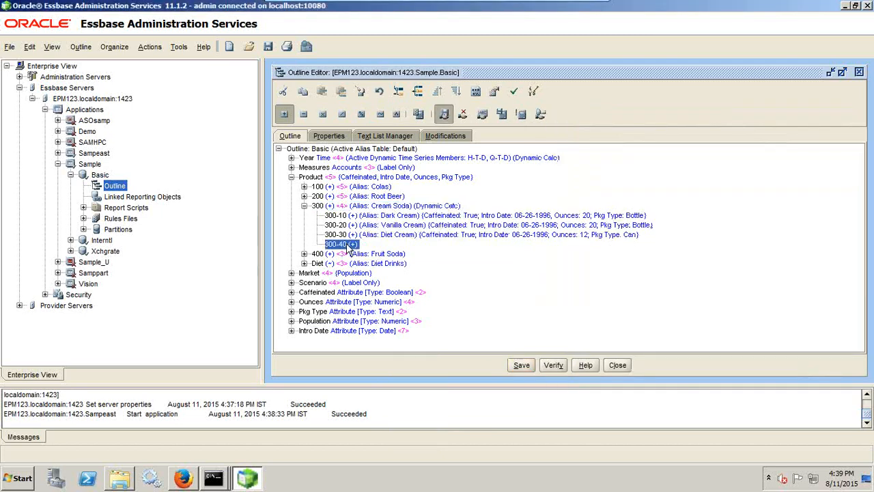
right_click(347, 245)
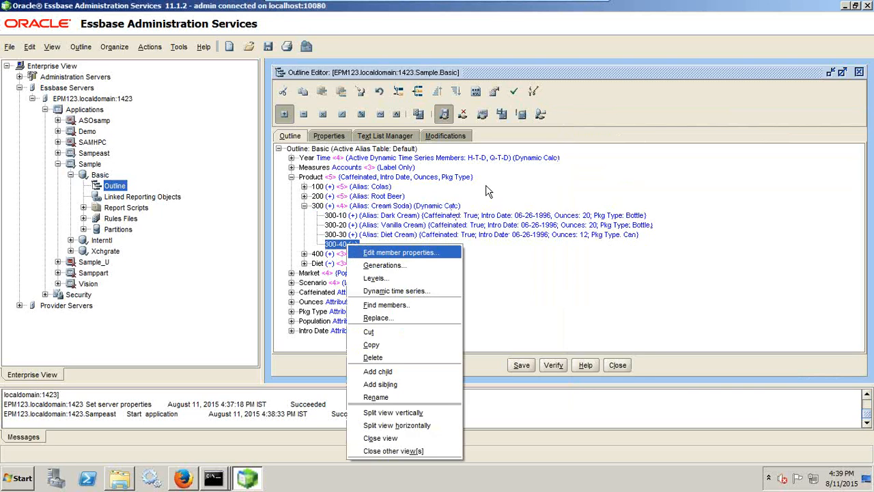
key(Return)
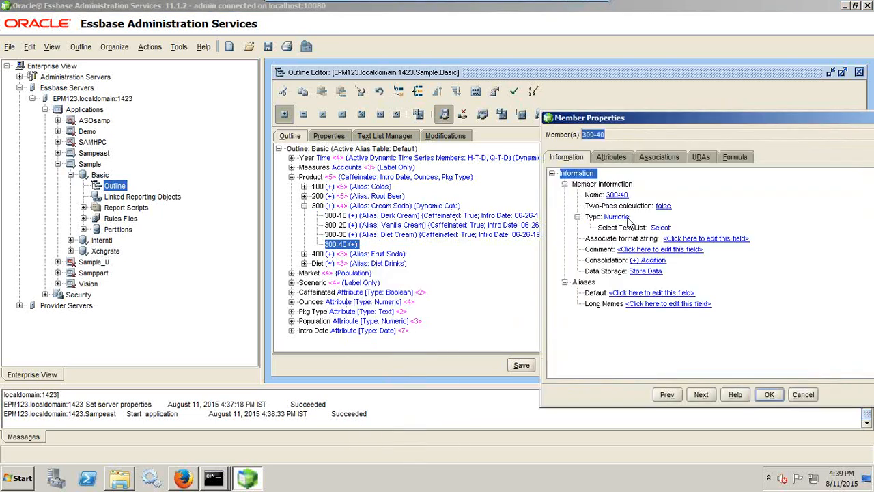
click(650, 292)
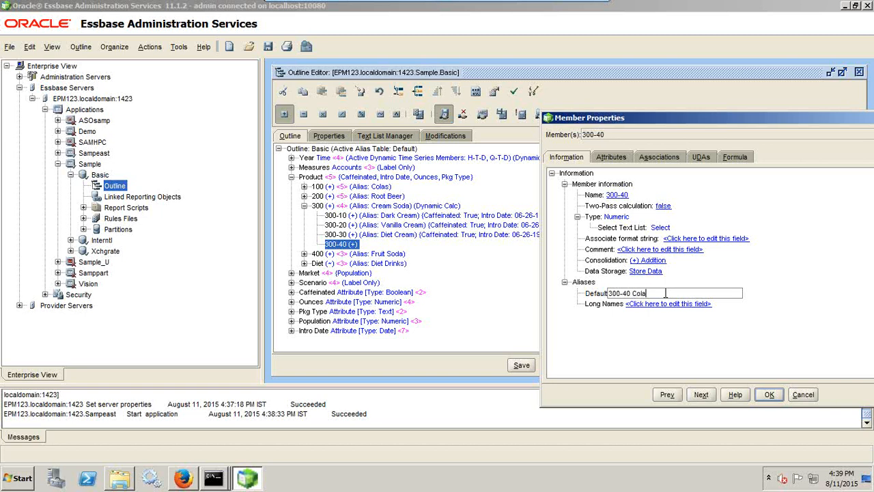
text(300-40 Cola)
key(Return)
click(769, 395)
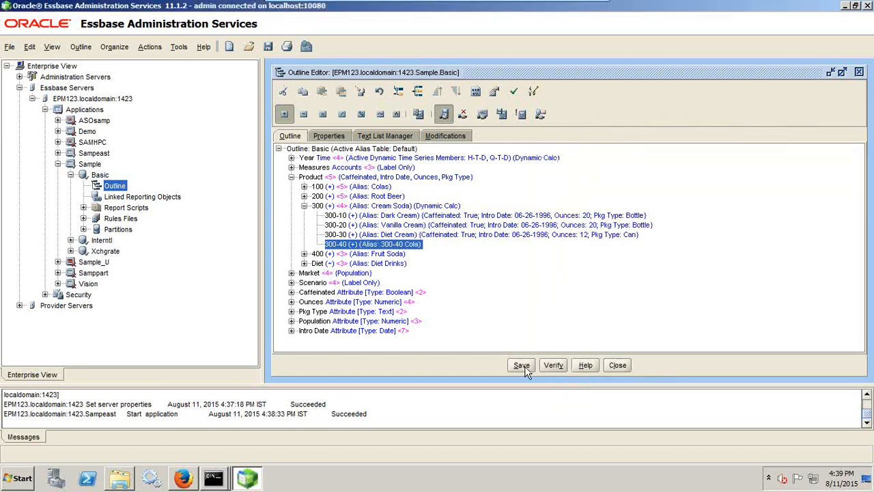
click(519, 365)
- Switch to the file explorer, open the epmsystem1 folder under user_projects and maximize the window
click(119, 477)
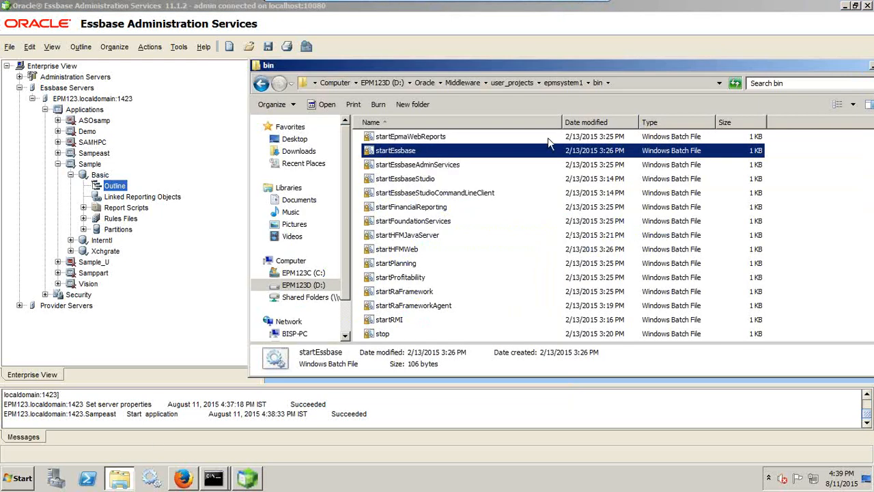
click(508, 83)
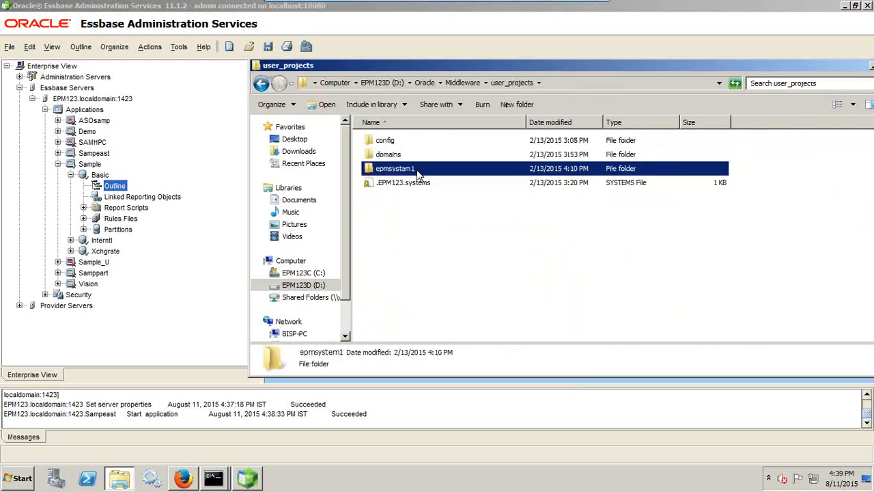
double_click(417, 168)
scroll(413, 292, down, 1)
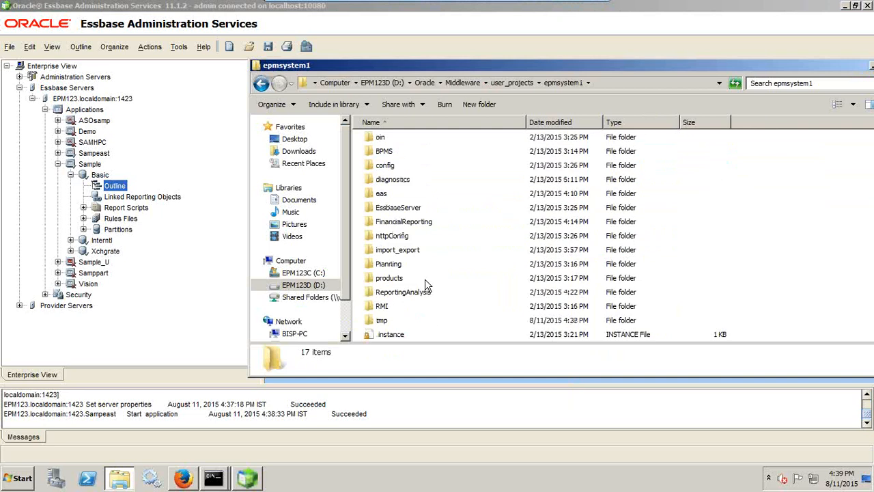
scroll(430, 266, up, 1)
double_click(503, 67)
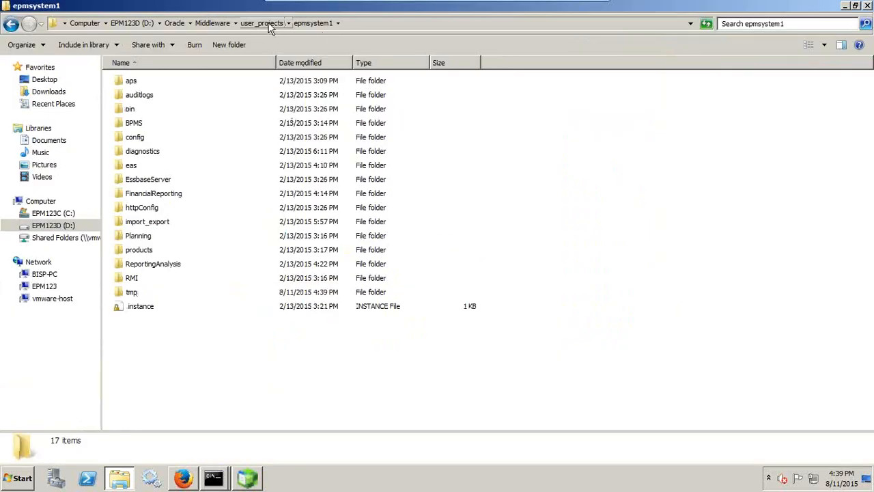
- Open the Essbase application log folder diagnostics\logs\essbase\essbase\app inside epmsystem1
double_click(161, 151)
double_click(143, 84)
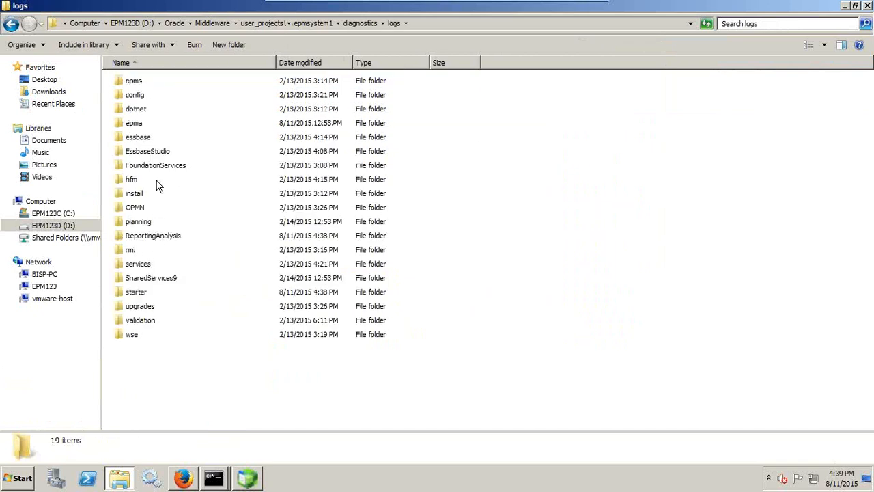
double_click(156, 139)
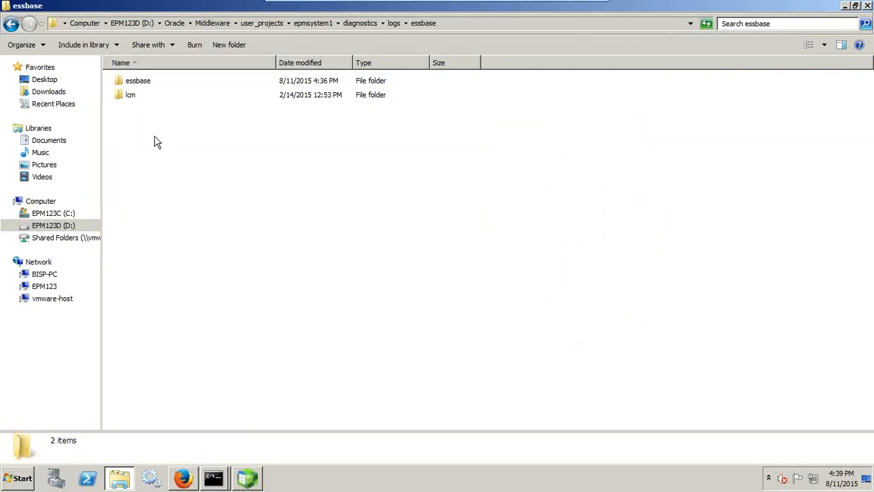
double_click(157, 84)
click(143, 84)
double_click(145, 84)
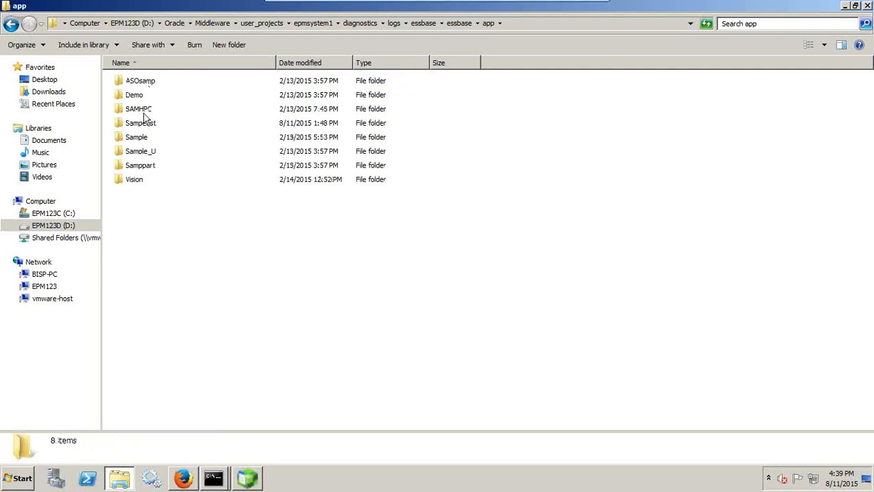
- Open the Sample\Basic log folder, select the Basic OLG file and compare its modified time with the system clock
double_click(144, 137)
double_click(145, 83)
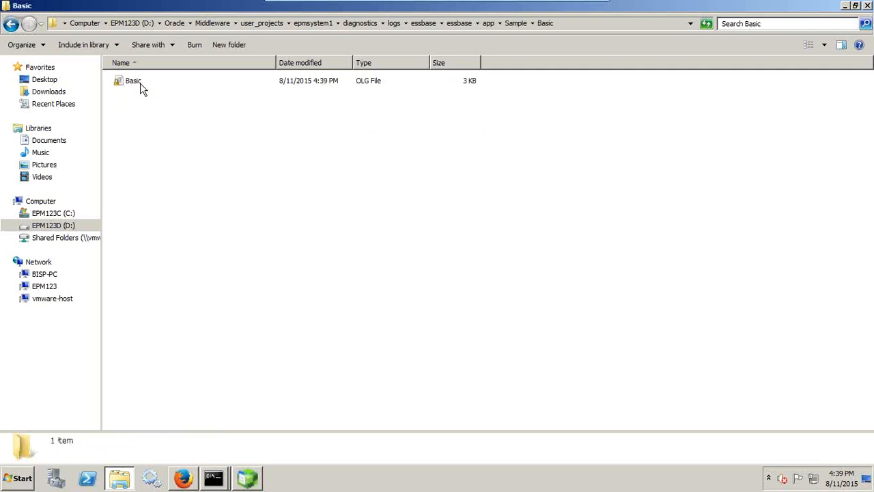
click(137, 83)
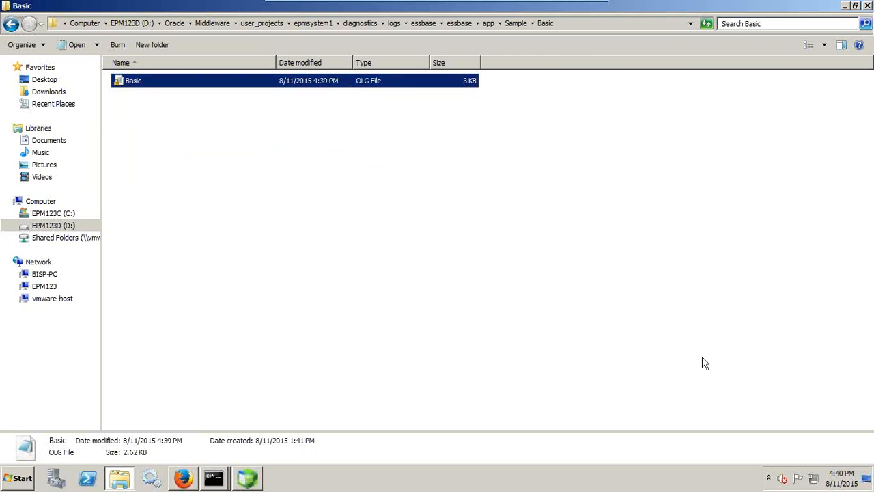
mouse_move(847, 485)
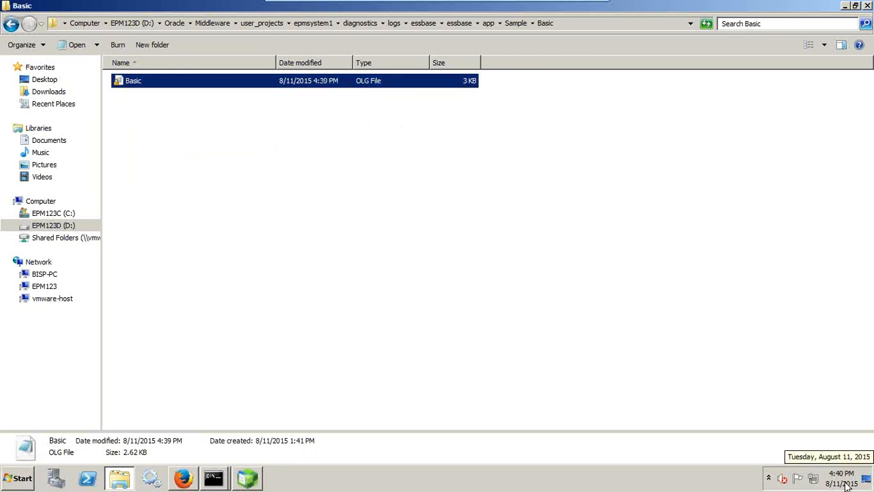
- Open the Basic OLG file, maximize its Notepad window and go to the latest outline change entries
double_click(164, 86)
drag(222, 103, 227, 90)
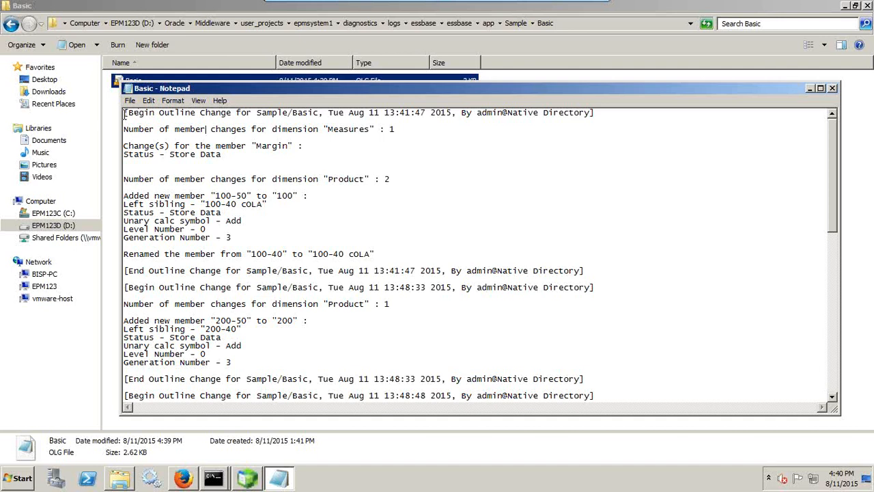
drag(125, 116, 208, 118)
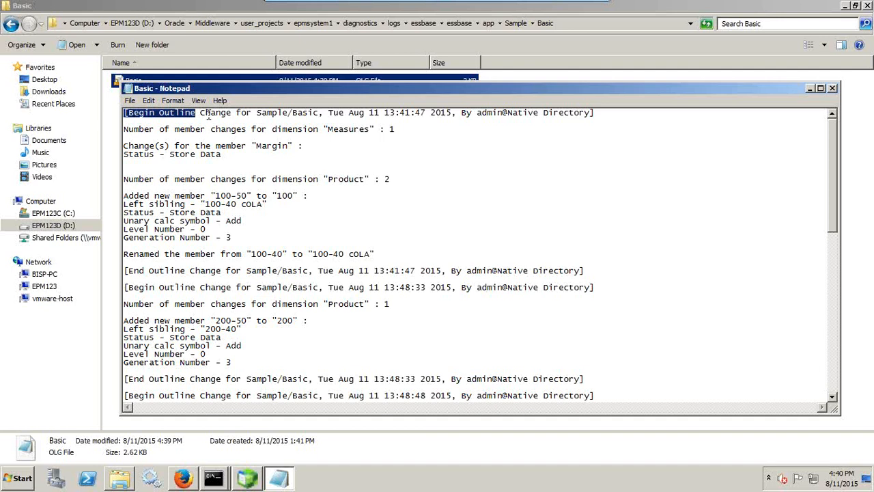
double_click(335, 85)
scroll(396, 218, down, 6)
scroll(273, 280, down, 5)
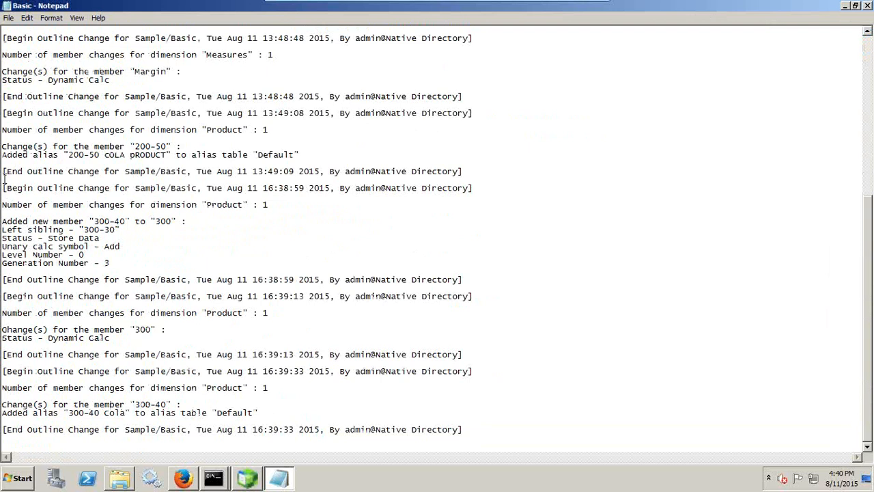
- Compare the outline change blocks from 16:38:59 onward with the 13:49:08 block, and mark the begin and end lines of the 16:38:59 entry
drag(3, 183, 287, 452)
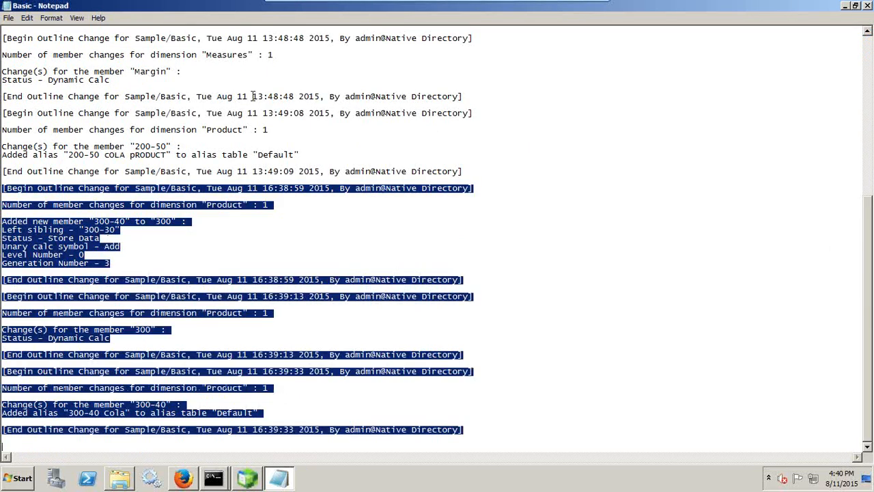
click(6, 109)
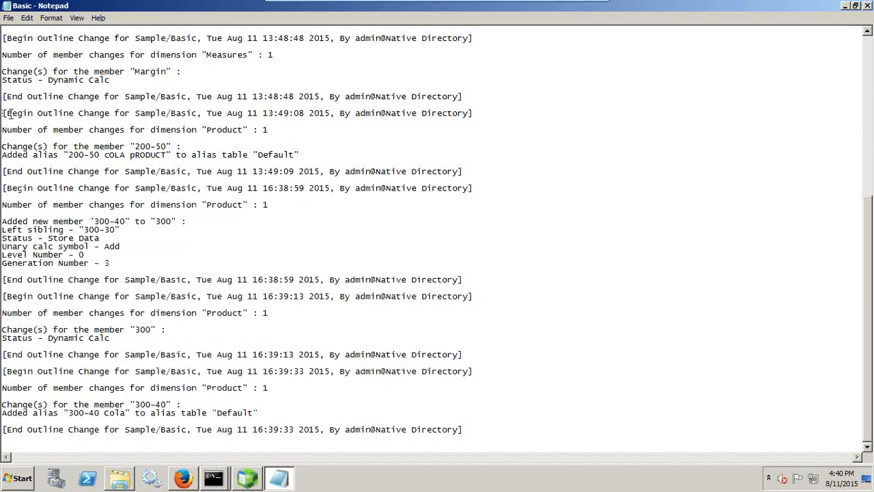
drag(3, 113, 465, 172)
click(155, 196)
drag(4, 188, 82, 187)
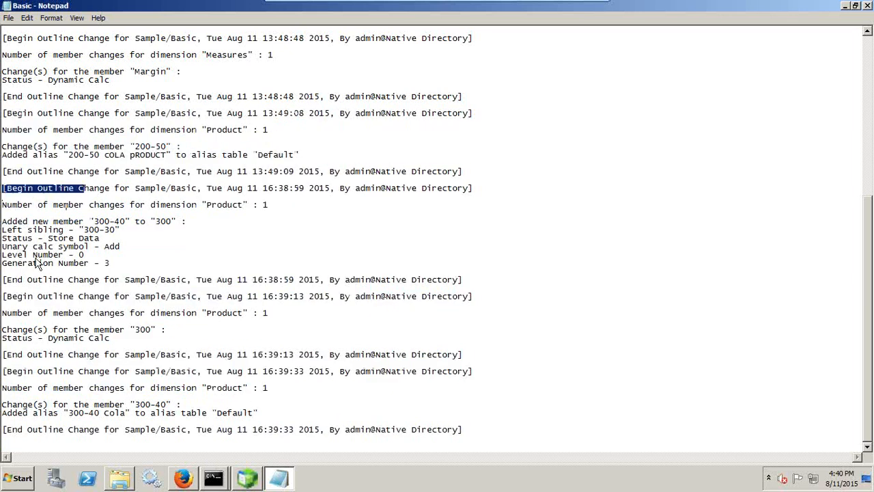
drag(4, 279, 90, 280)
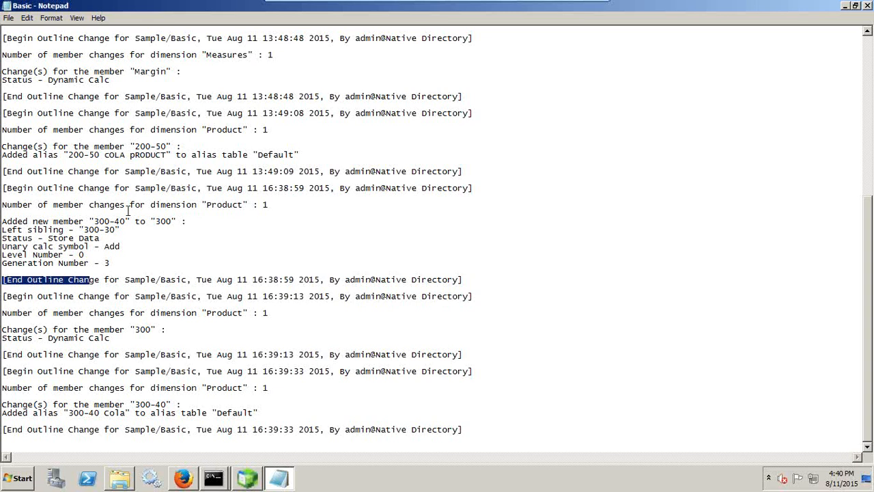
- Examine the log details for the user, the added member 300-40, the status change of member 300 and the 300-40 alias
drag(340, 187, 472, 187)
drag(273, 205, 3, 205)
drag(192, 222, 3, 226)
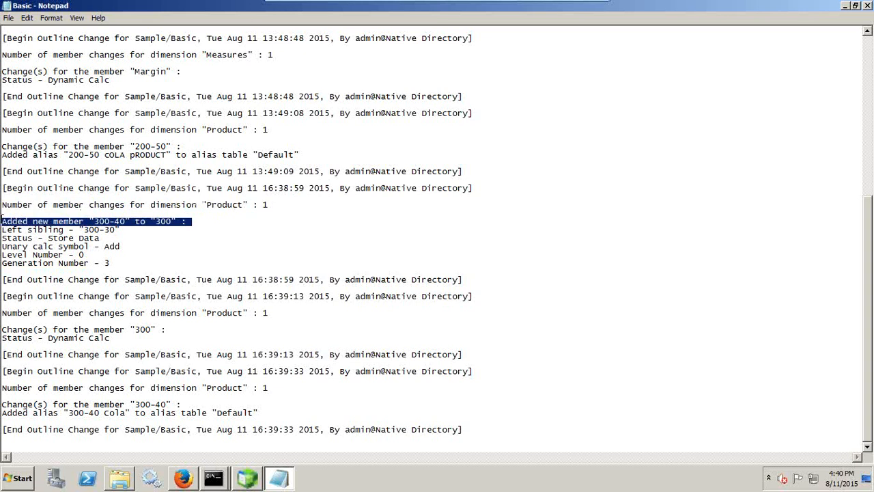
drag(123, 247, 6, 246)
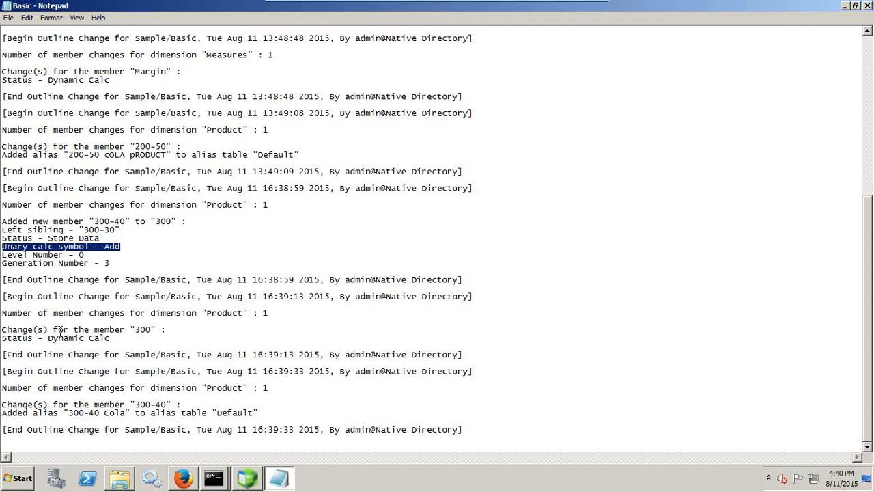
drag(1, 338, 116, 342)
click(165, 326)
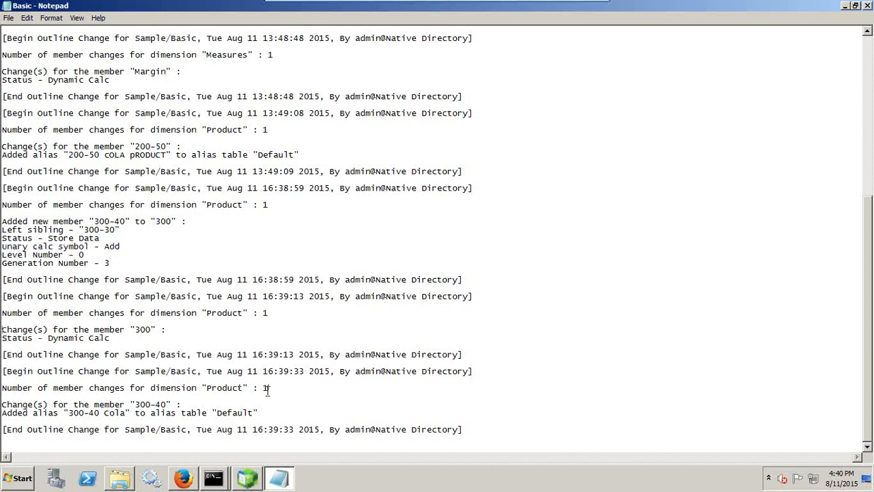
drag(3, 412, 259, 413)
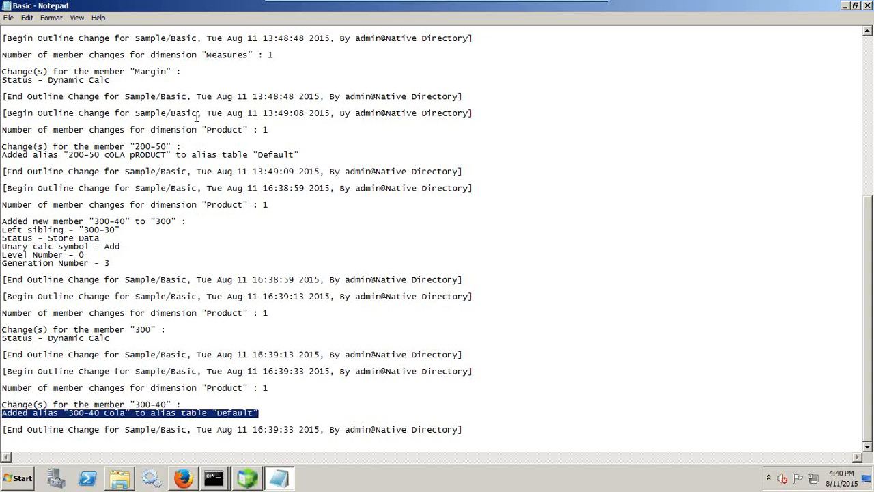
- Close the Basic log file and minimize the VMware Player window
click(869, 6)
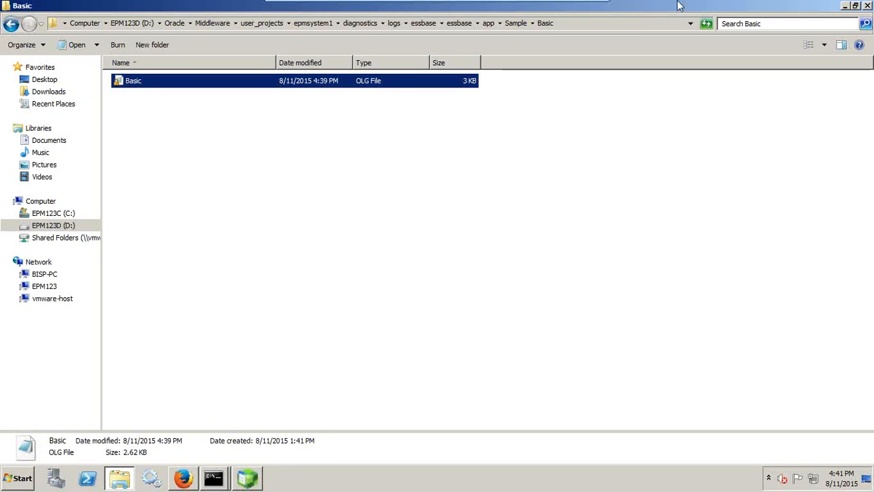
mouse_move(572, 4)
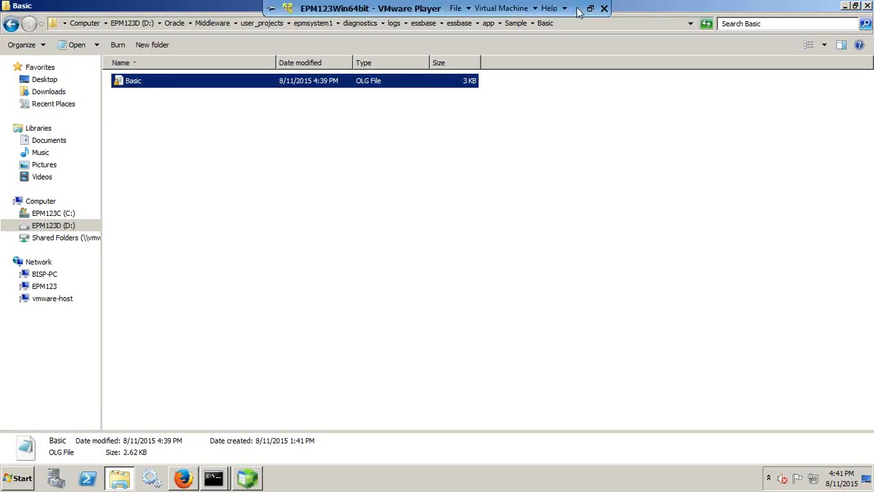
click(577, 9)
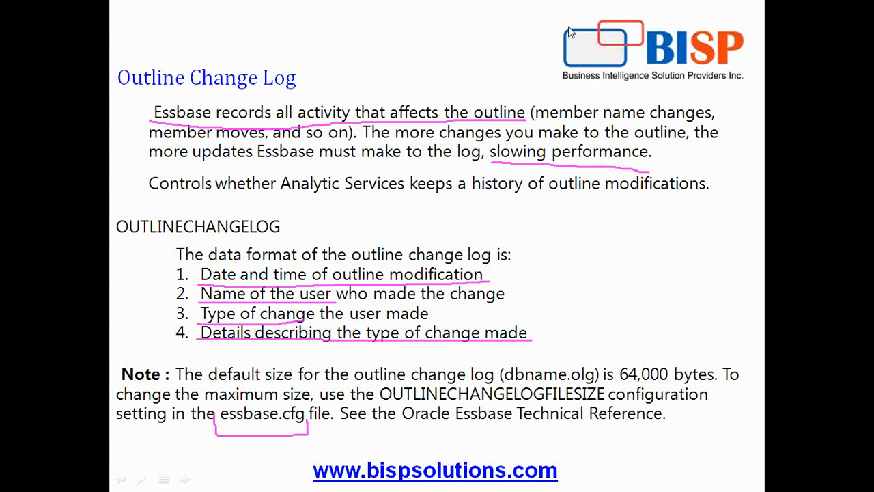
scroll(503, 254, down, 1)
scroll(503, 255, up, 1)
scroll(504, 255, down, 1)
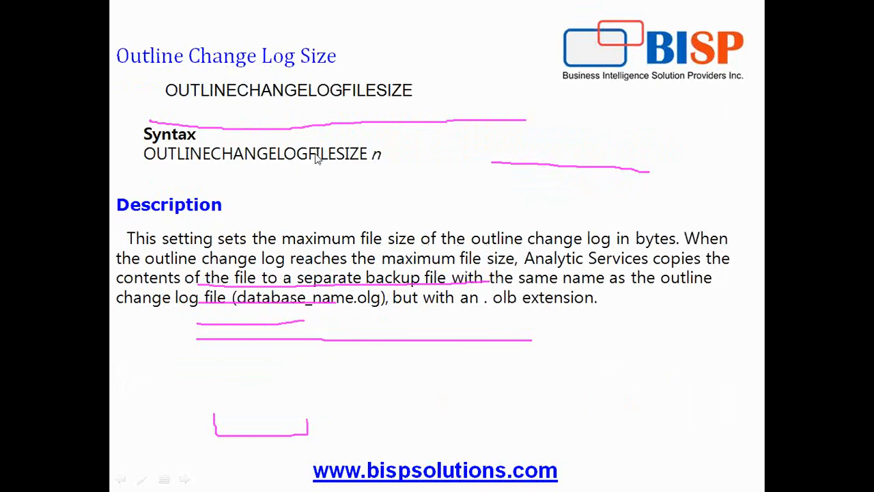